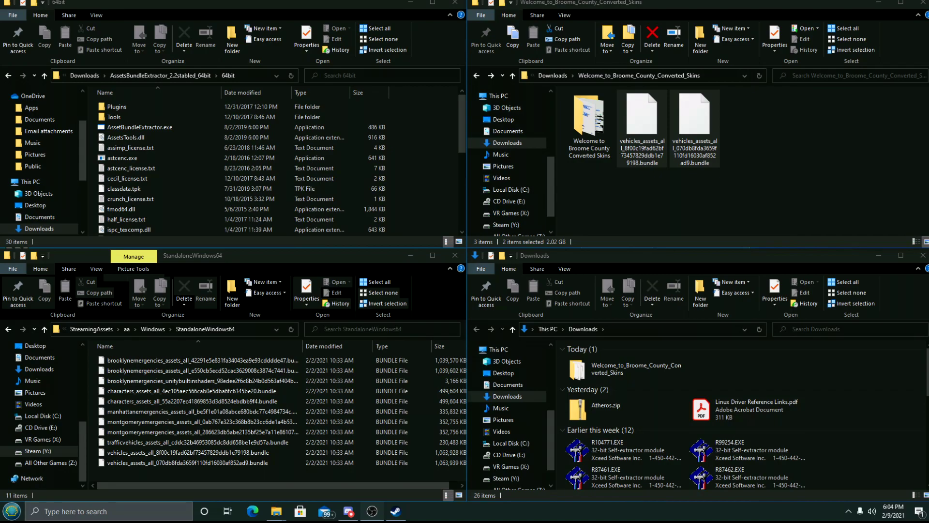
# Launch AssetBundleExtractor.exe from the 64bit folder and start opening a bundle file
pyautogui.click(166, 128)
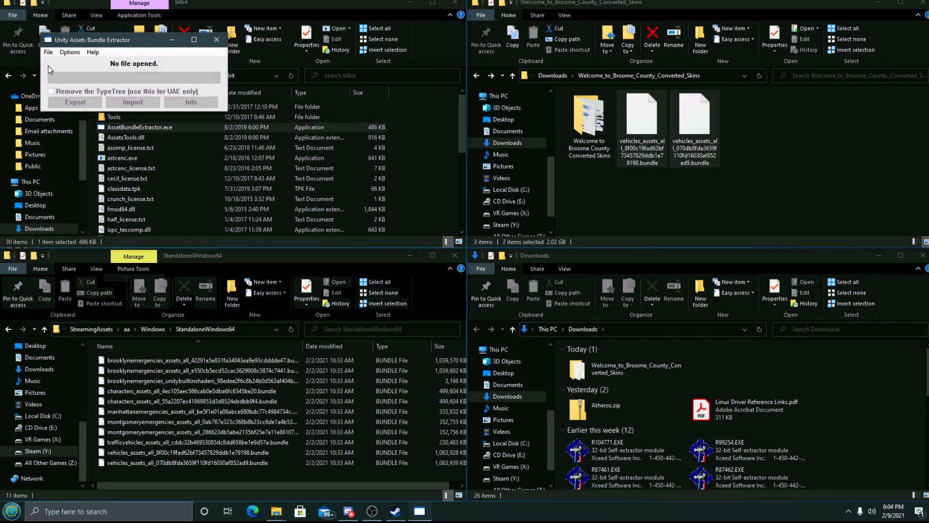
pyautogui.click(48, 51)
pyautogui.click(73, 65)
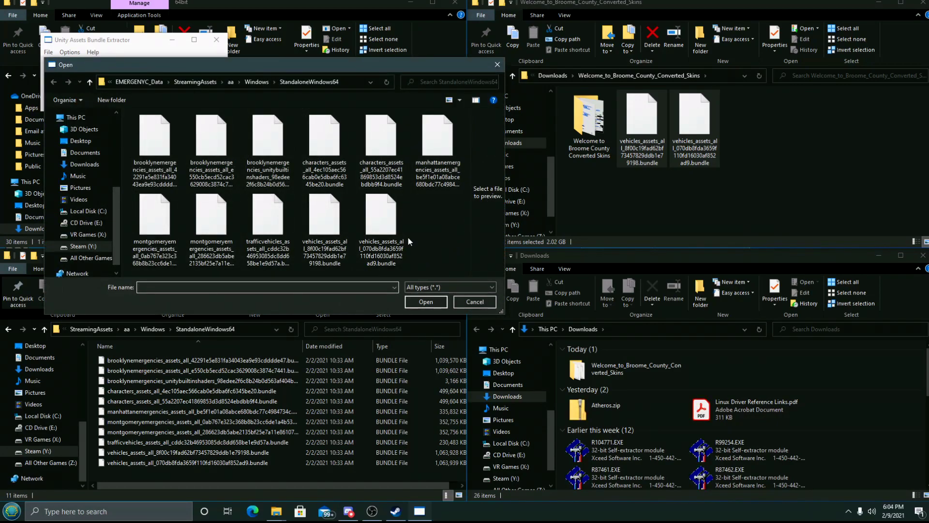
# Browse from the Steam (Y:) drive through SteamGames, steamapps, common and EmergeNYC to EMERGENYC_Data\StreamingAssets\aa\Windows\StandaloneWindows64
pyautogui.click(352, 85)
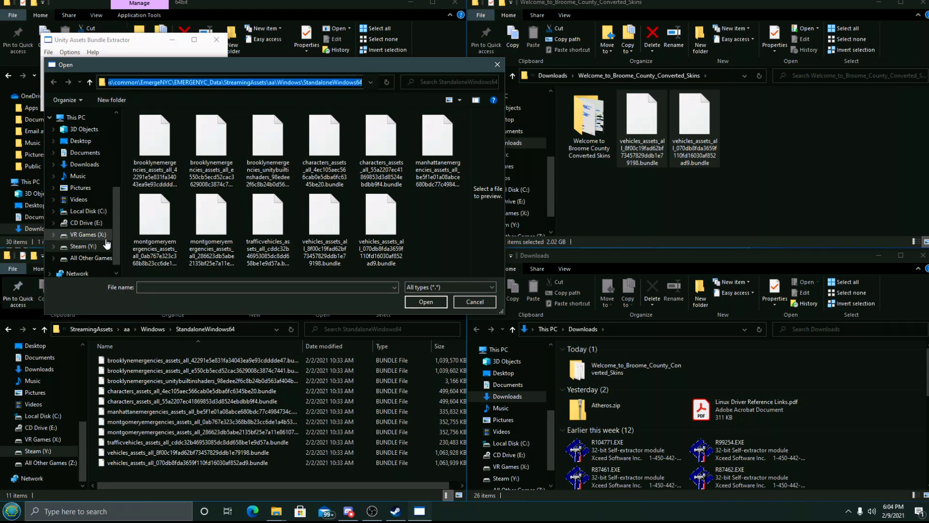
pyautogui.click(92, 247)
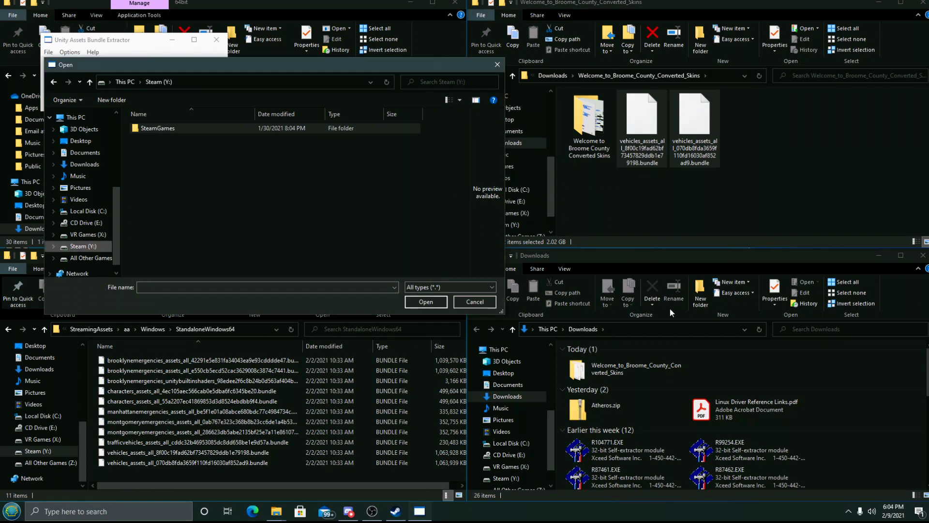
pyautogui.doubleClick(173, 130)
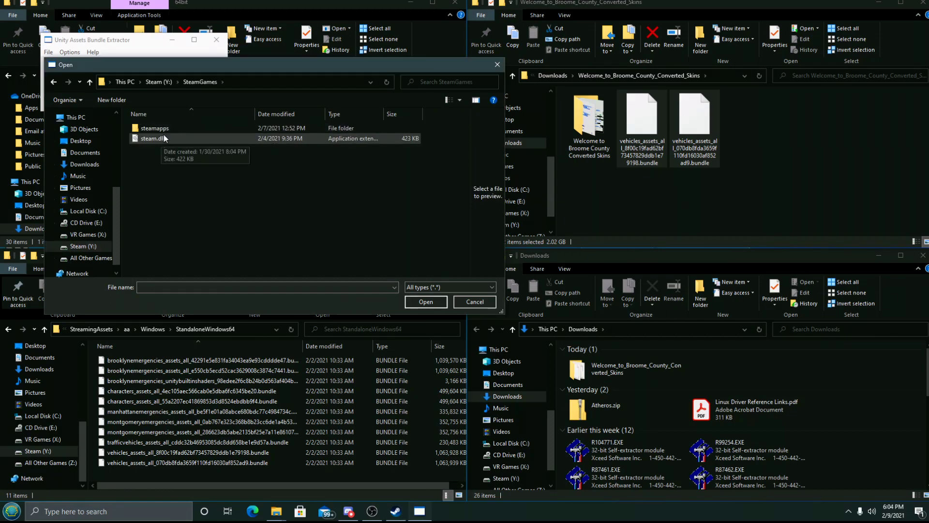
pyautogui.doubleClick(167, 127)
pyautogui.doubleClick(169, 127)
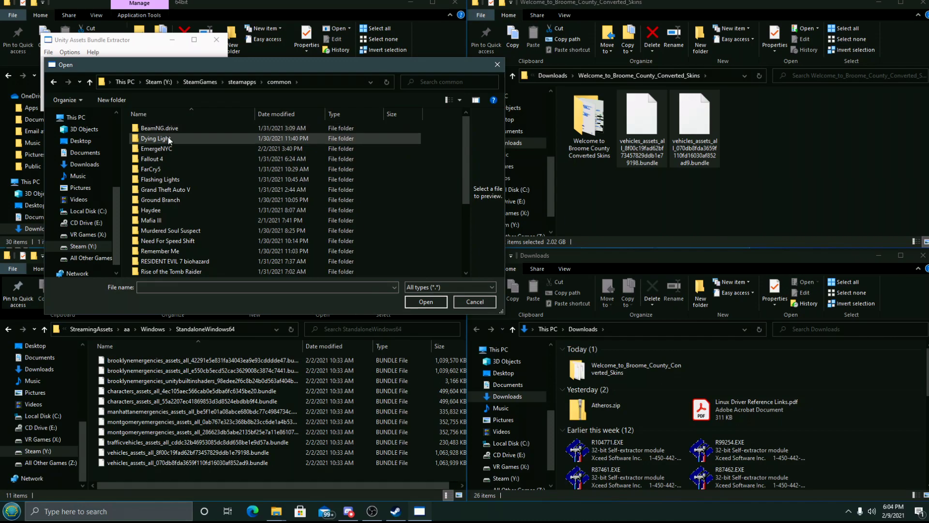
pyautogui.doubleClick(170, 150)
pyautogui.doubleClick(173, 128)
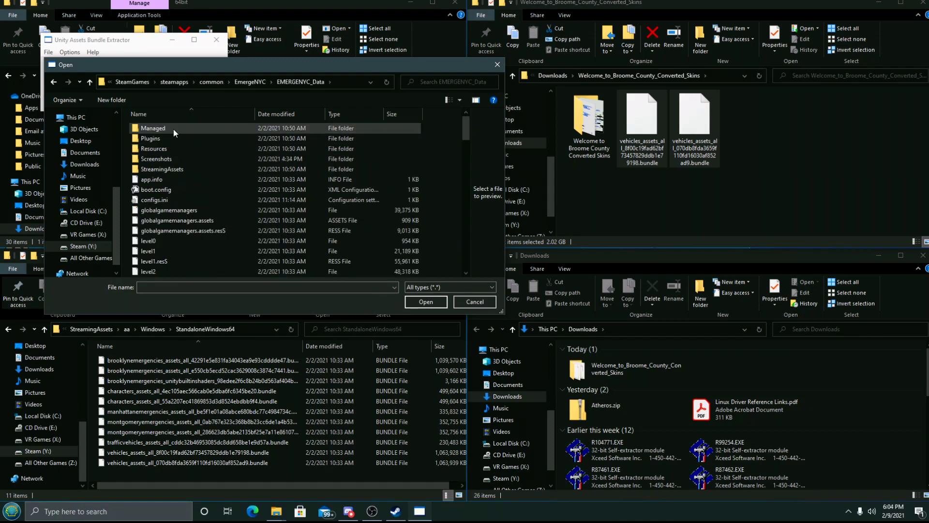
pyautogui.doubleClick(175, 169)
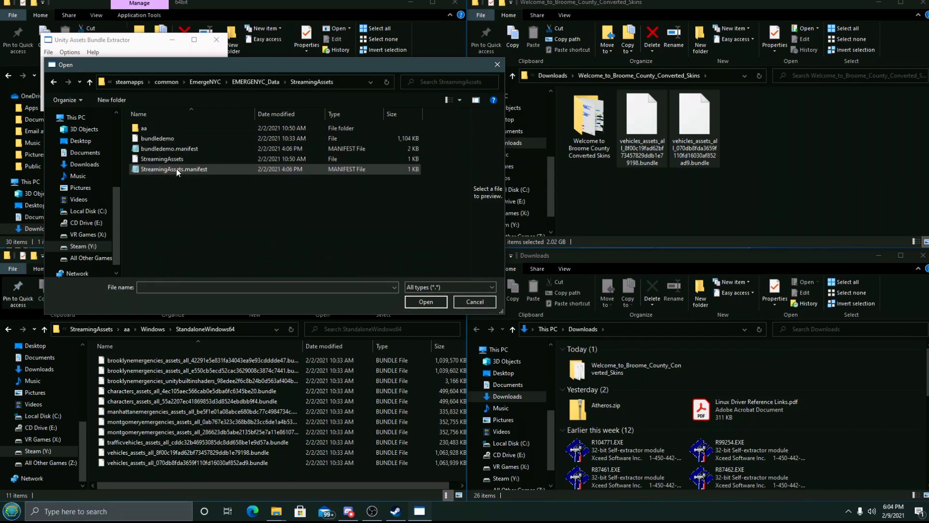
pyautogui.doubleClick(168, 129)
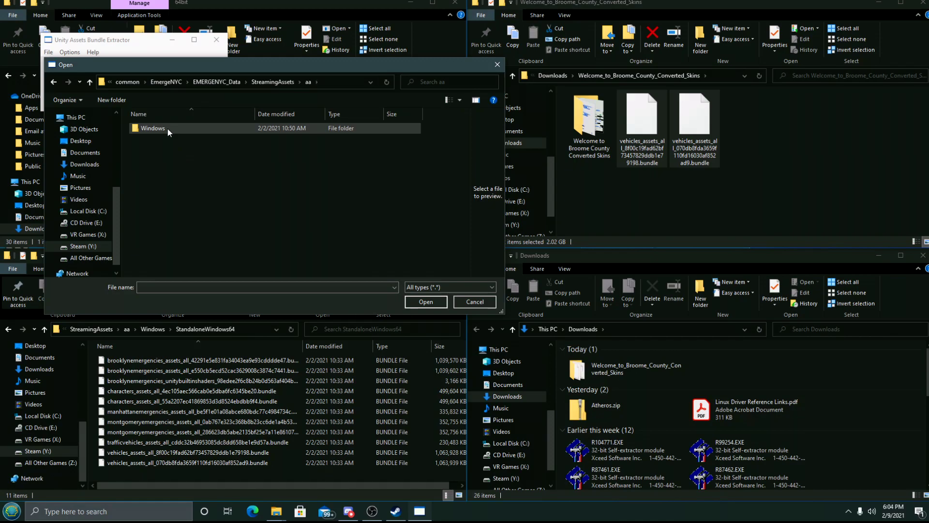
pyautogui.doubleClick(167, 128)
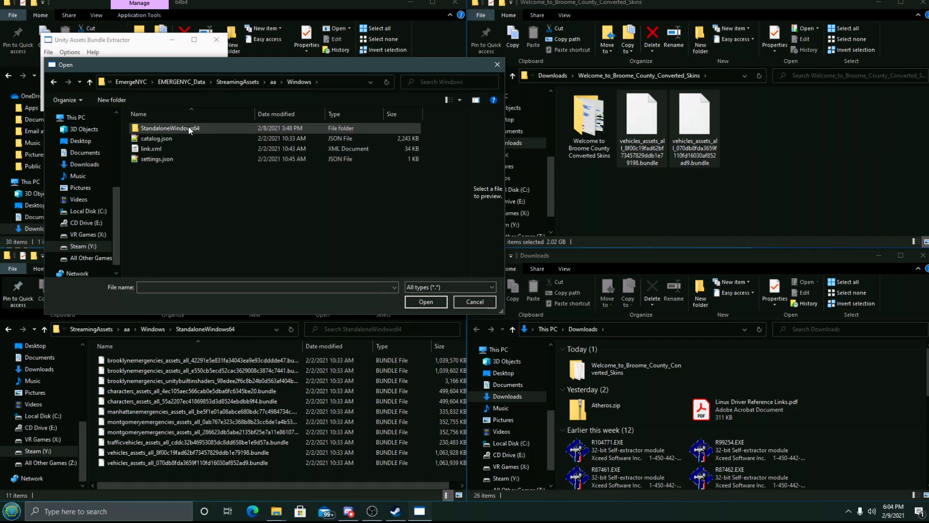
pyautogui.doubleClick(188, 126)
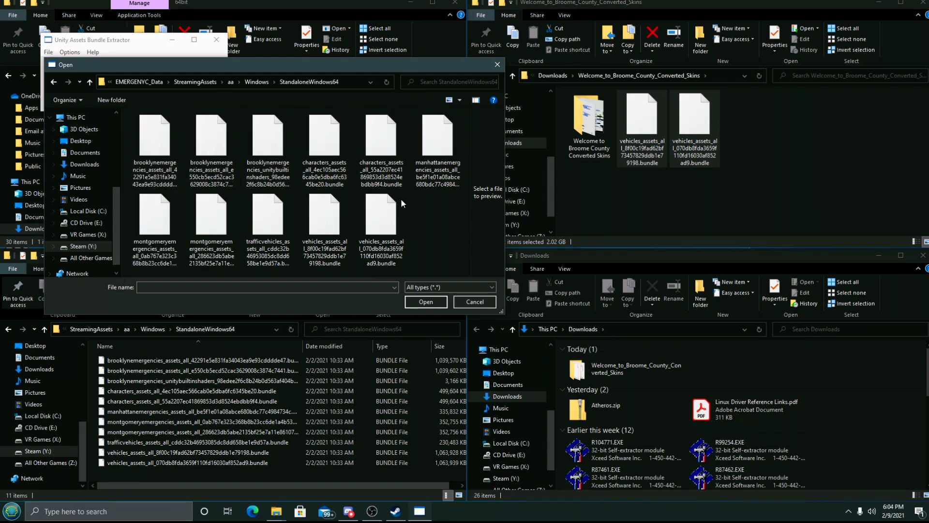
# Try to open vehicles_assets_all_070db8fda3659f110fd16030af852ad9.bundle, declining to unpack the compressed bundle
pyautogui.click(382, 230)
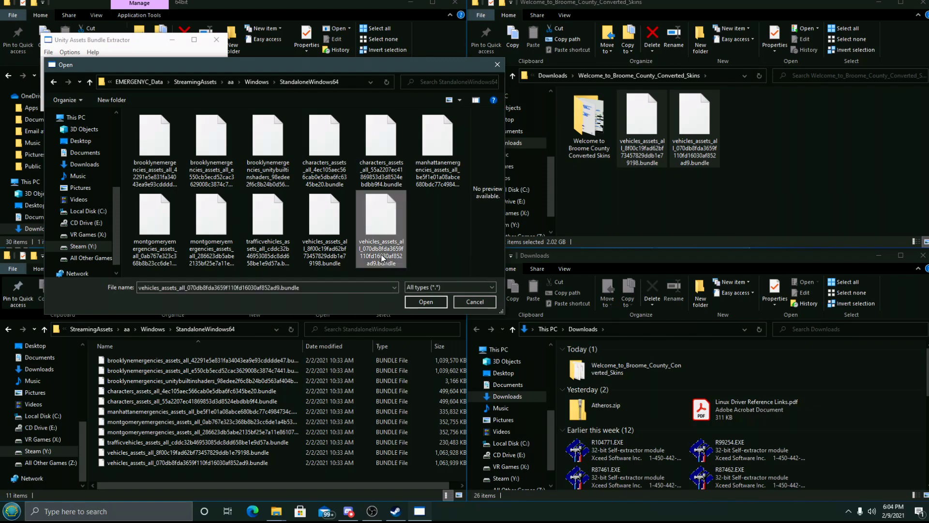
pyautogui.click(430, 303)
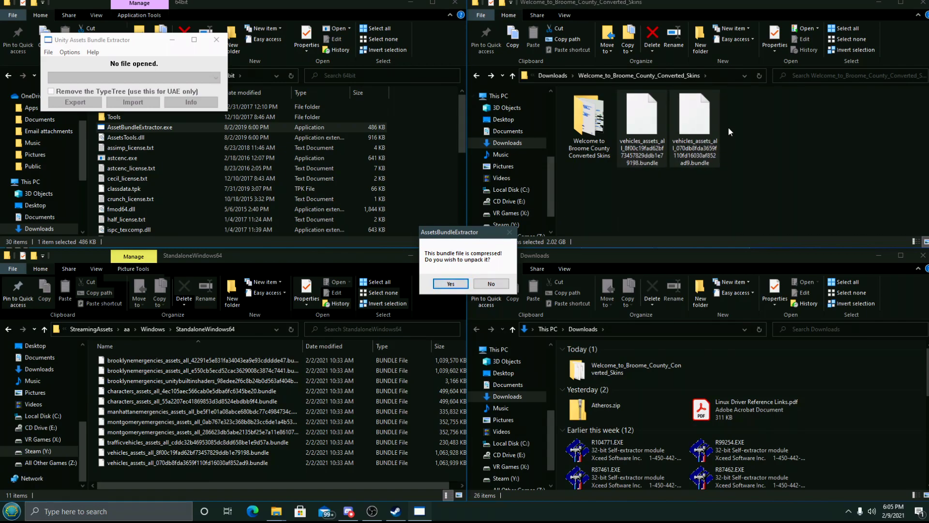
pyautogui.click(494, 284)
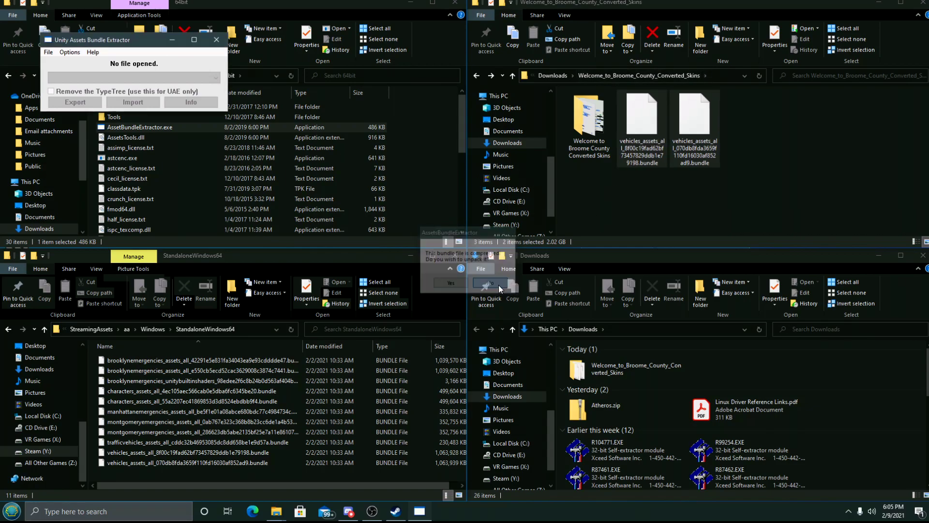
# Copy both vehicles_assets_all bundles from the skin pack's Working Uncompressed folder into StandaloneWindows64, replacing the existing files
pyautogui.click(746, 180)
pyautogui.doubleClick(581, 116)
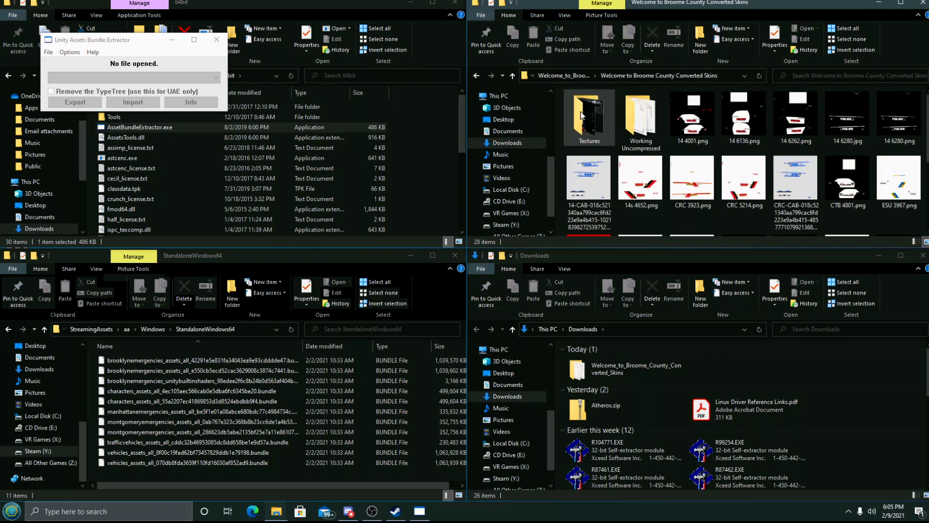
pyautogui.doubleClick(618, 115)
pyautogui.moveTo(637, 151); pyautogui.dragTo(366, 472)
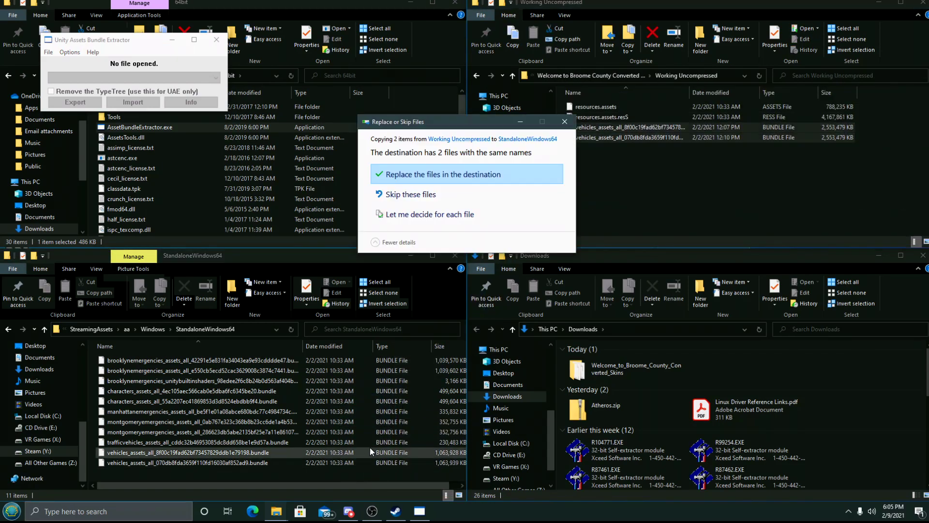
pyautogui.click(445, 177)
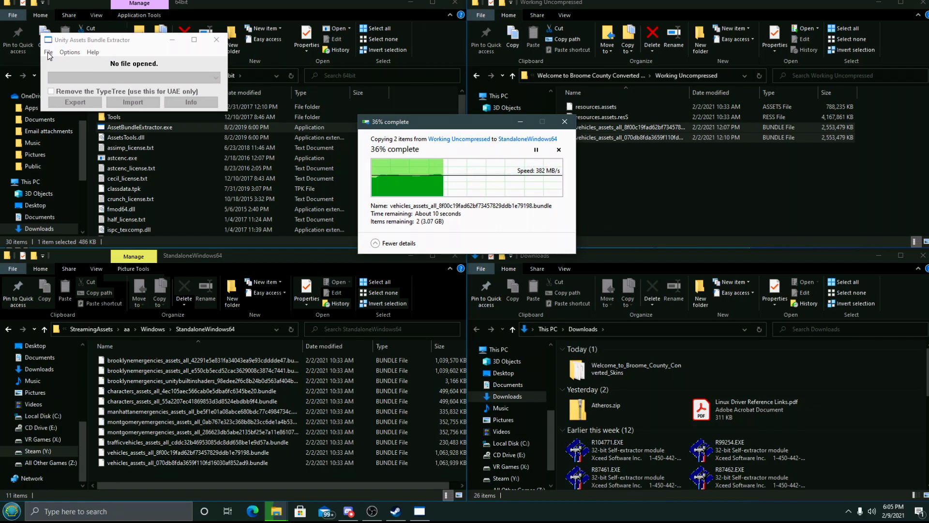
pyautogui.moveTo(376, 122); pyautogui.dragTo(463, 118)
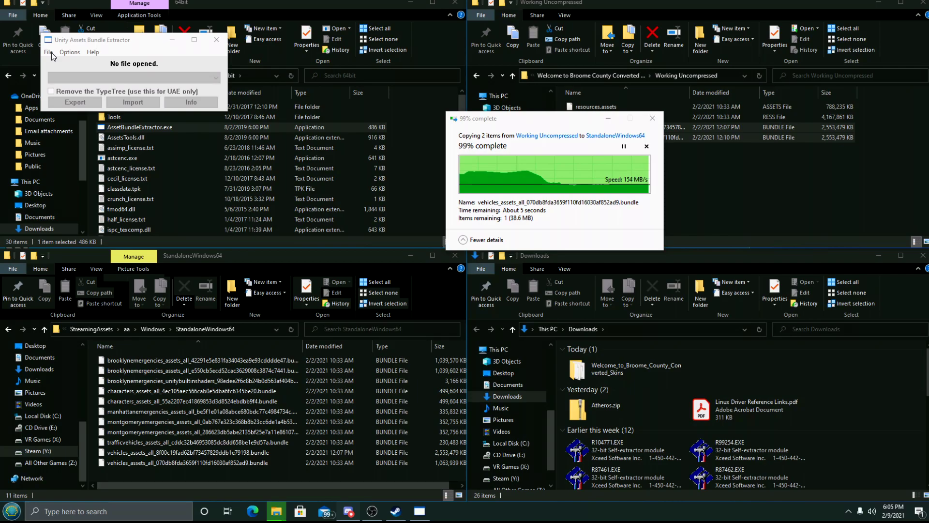
# Open the replaced vehicles_assets_all_070db8fda3659f110fd16030af852ad9.bundle in the extractor and load its asset info list
pyautogui.click(48, 51)
pyautogui.click(63, 60)
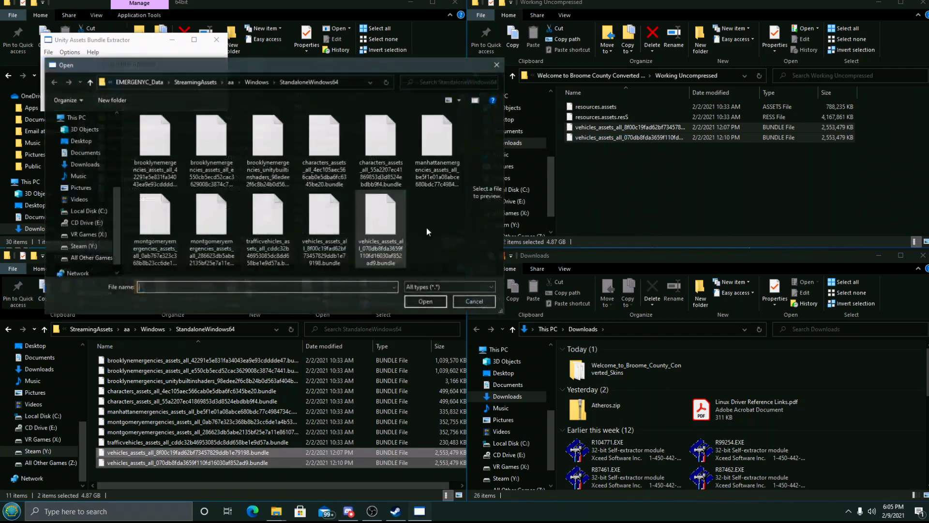
pyautogui.click(382, 228)
pyautogui.click(425, 301)
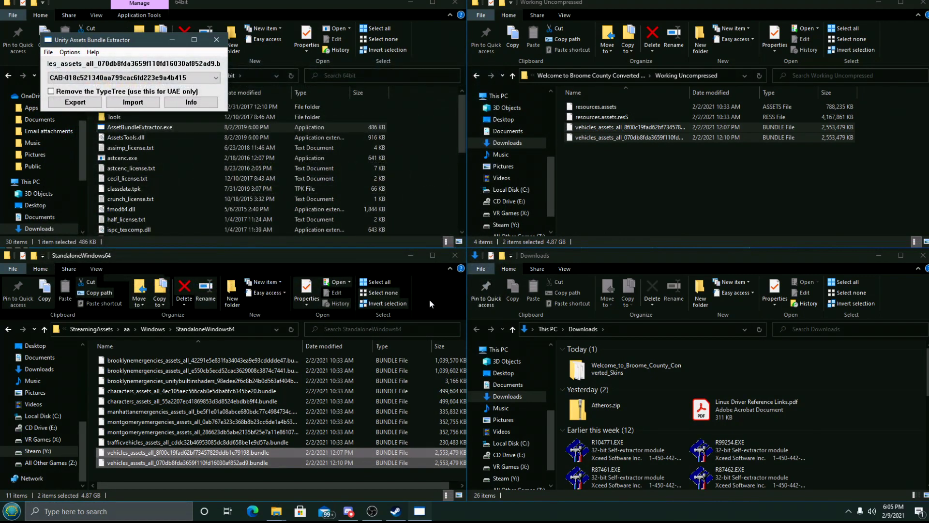
pyautogui.click(187, 105)
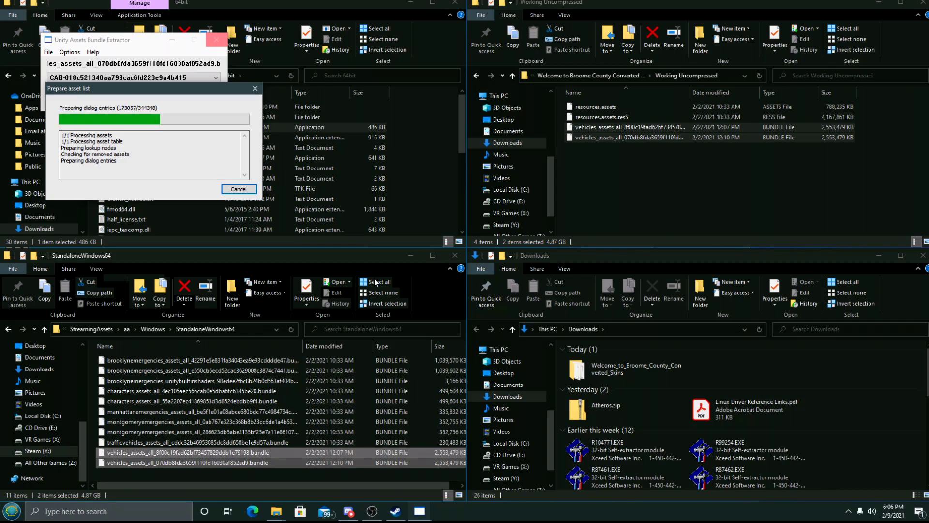
# In the Downloads window, open the nested Welcome to Broome County Converted Skins folder and look through its skin images and Textures folder
pyautogui.doubleClick(654, 378)
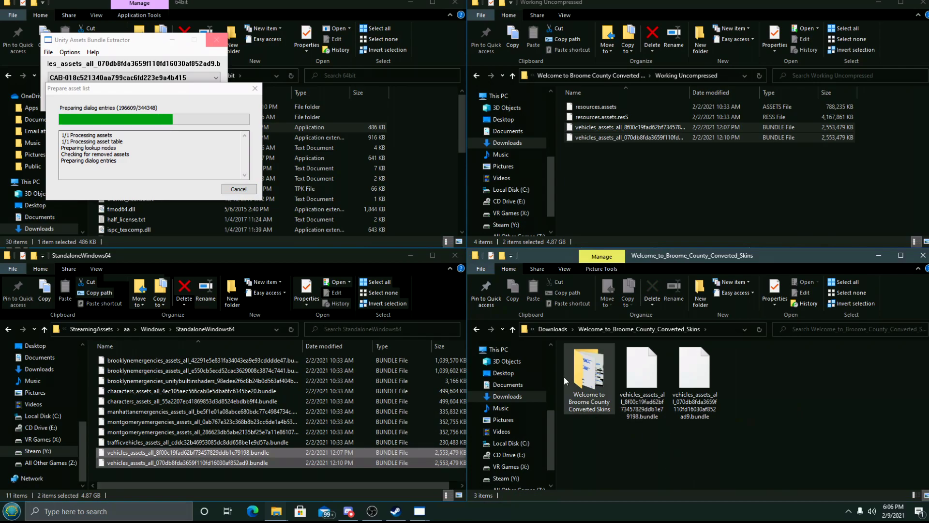
pyautogui.doubleClick(589, 378)
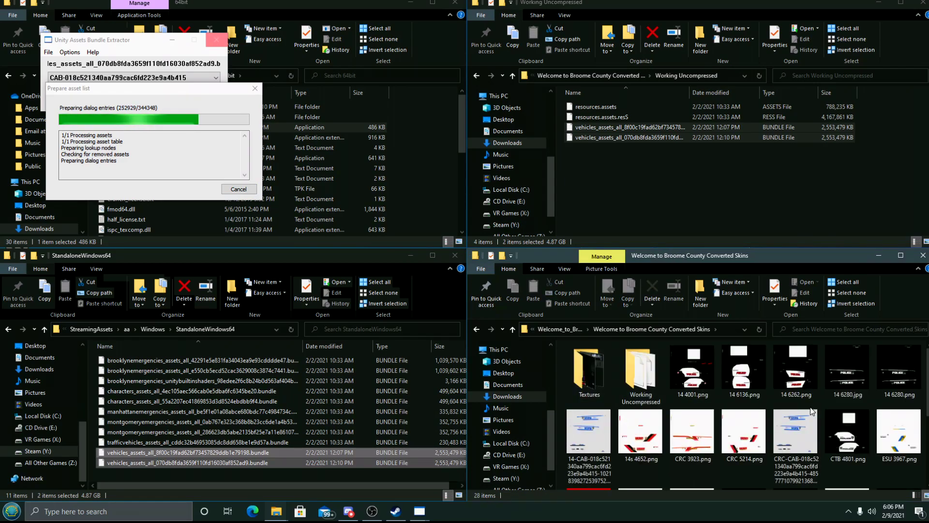
pyautogui.scroll(-1, 733, 410)
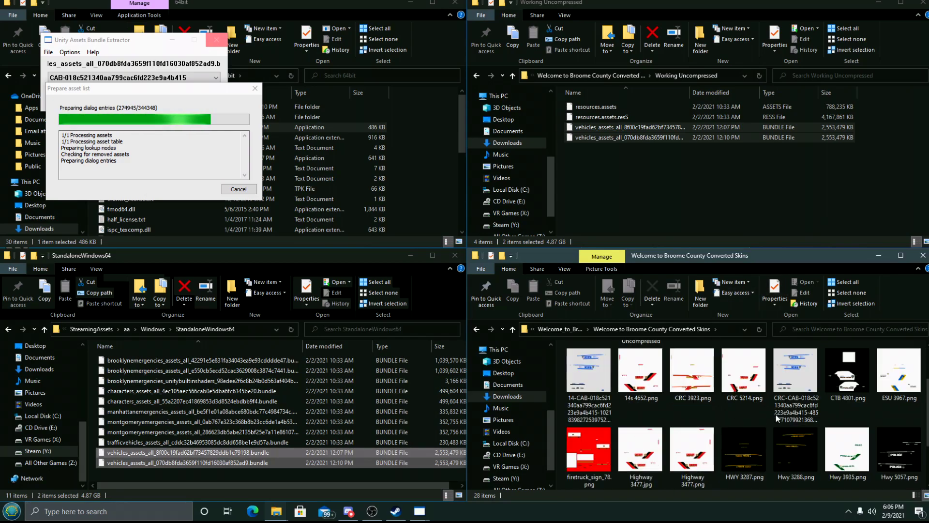
pyautogui.scroll(1, 734, 410)
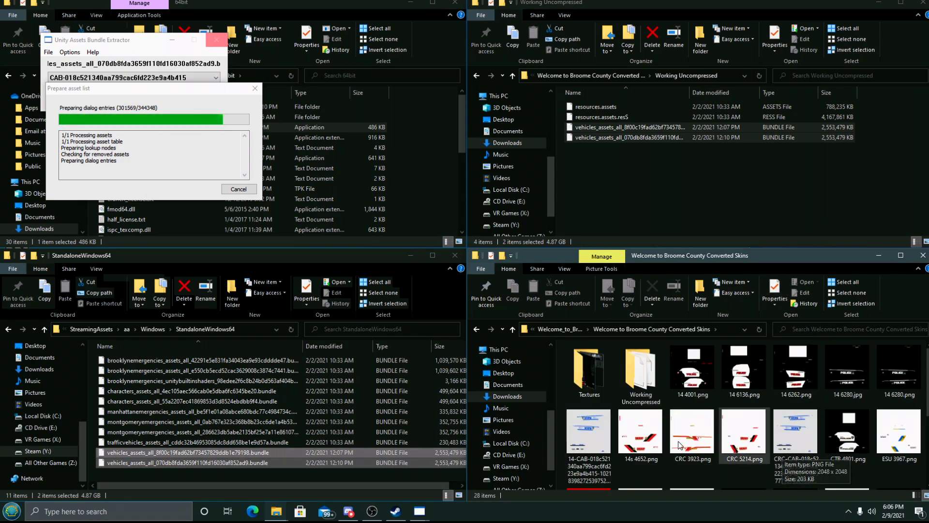
pyautogui.doubleClick(589, 371)
pyautogui.click(476, 329)
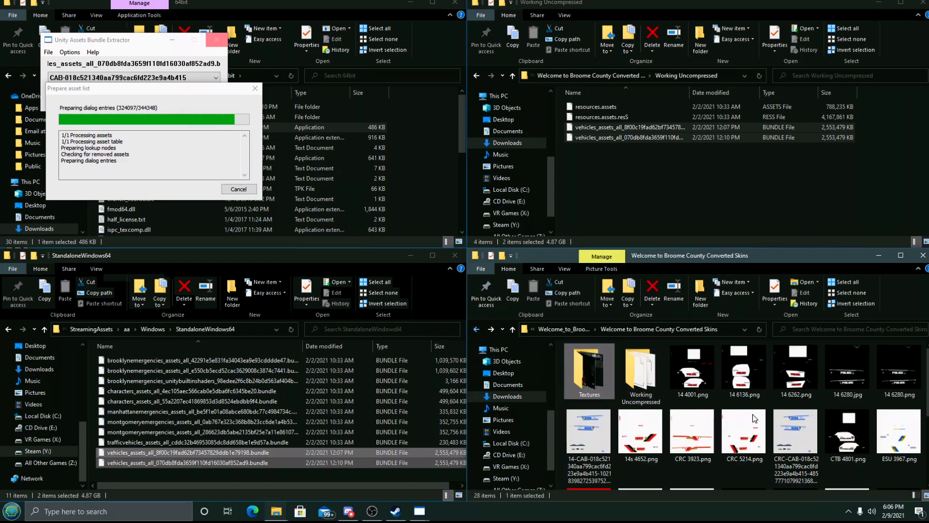
pyautogui.scroll(-1, 764, 417)
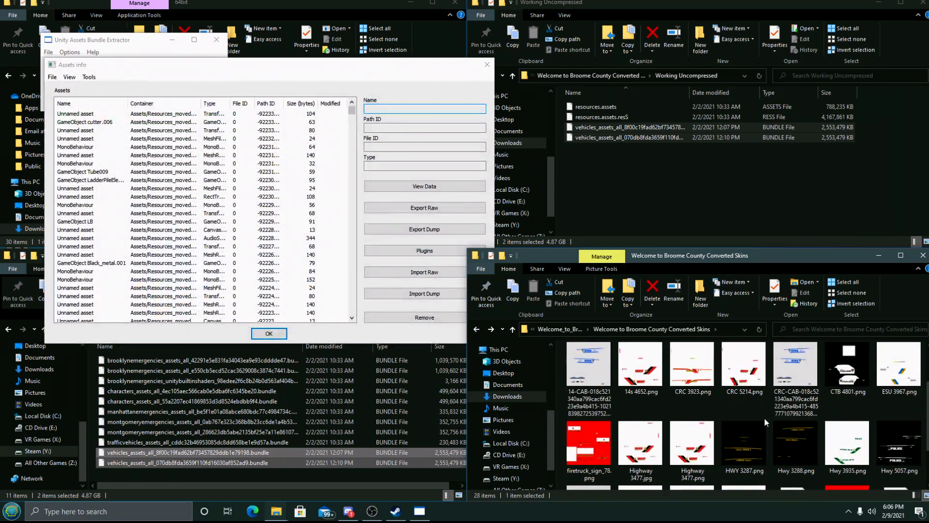
pyautogui.scroll(2, 764, 417)
# Sort the asset list by container and by type, and widen the Container column to show the full prefab paths
pyautogui.click(184, 103)
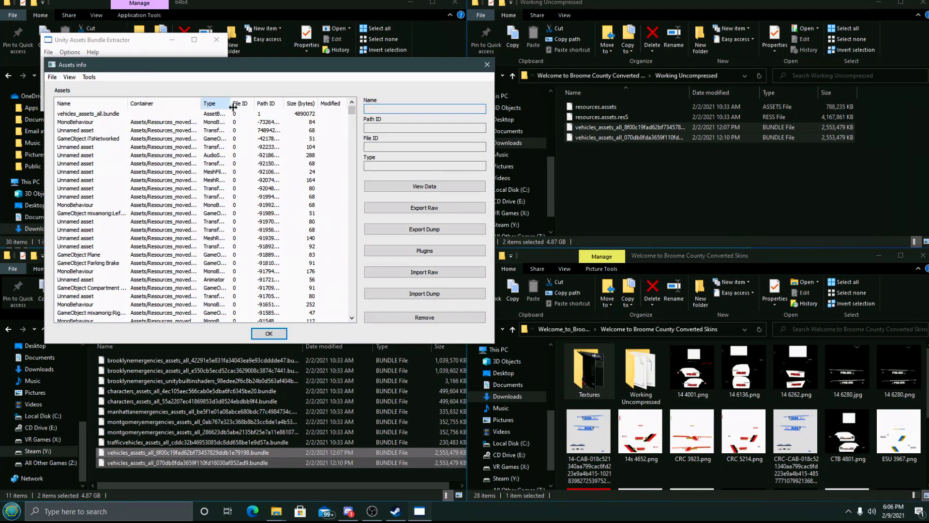
pyautogui.click(216, 107)
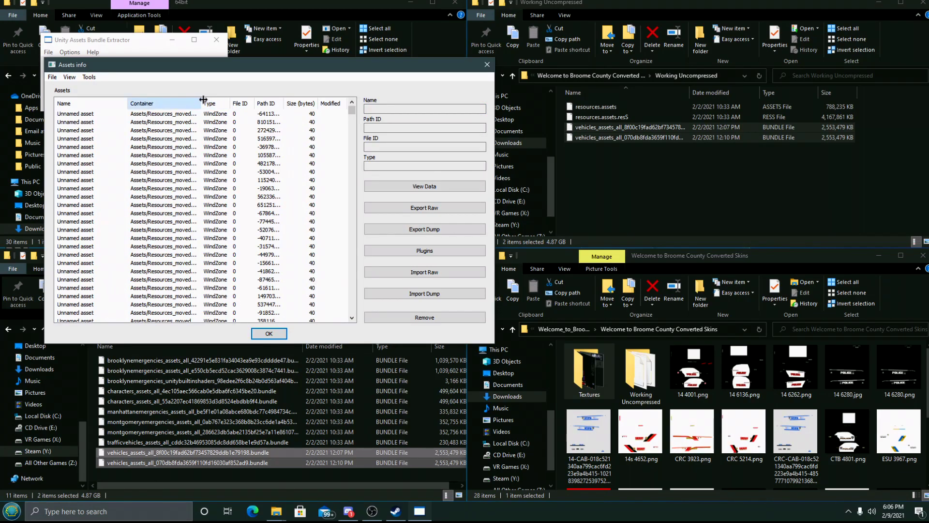
pyautogui.moveTo(203, 99); pyautogui.dragTo(287, 105)
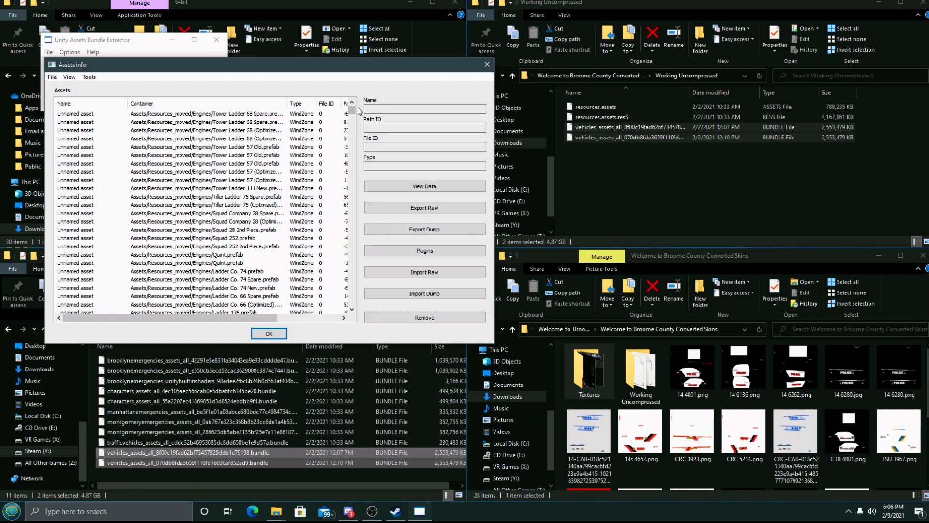
# Select all Texture2D assets in the list, from pliers_normal under Tower Ladder 68 Spare.prefab through stwheel under 5th Battalion (Optimized).prefab
pyautogui.moveTo(354, 112); pyautogui.dragTo(356, 155)
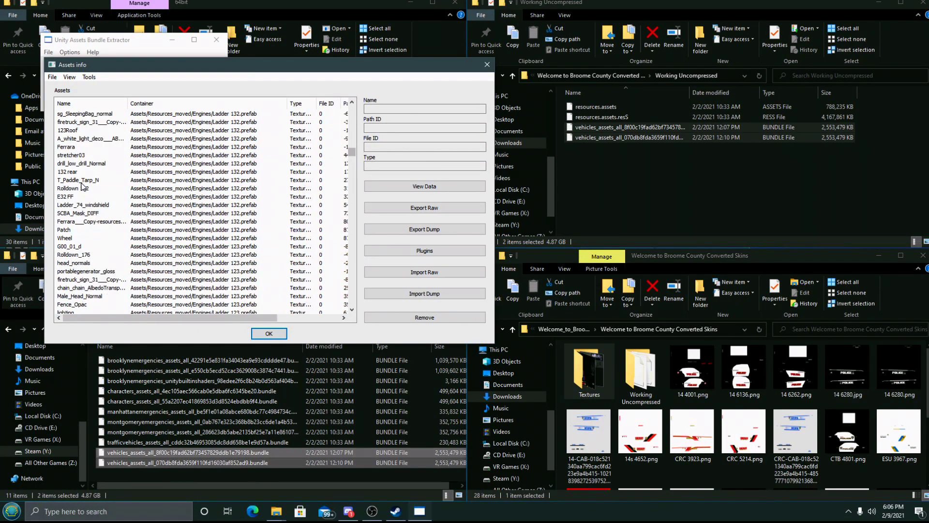
pyautogui.scroll(8, 211, 243)
pyautogui.moveTo(352, 152)
pyautogui.mouseDown()
pyautogui.moveTo(356, 112)
pyautogui.moveTo(348, 144)
pyautogui.mouseUp()
pyautogui.scroll(-10, 357, 227)
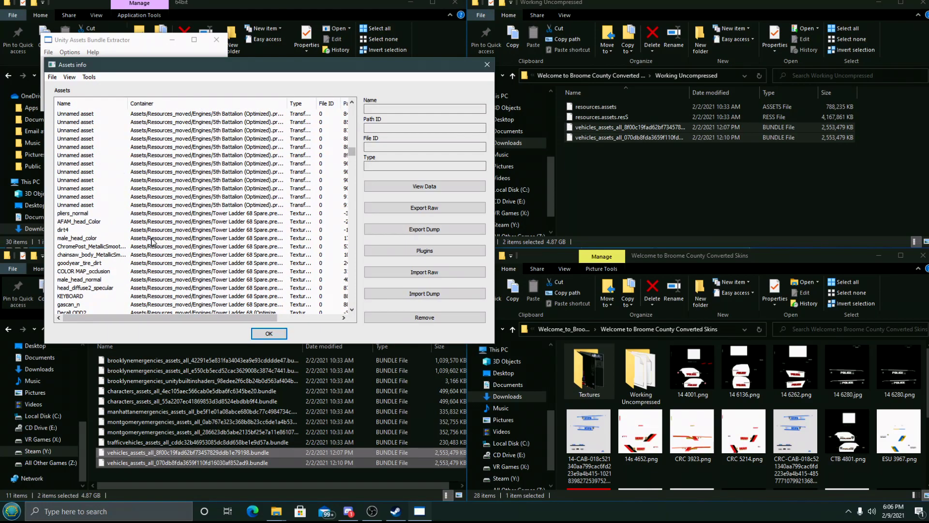
pyautogui.click(67, 222)
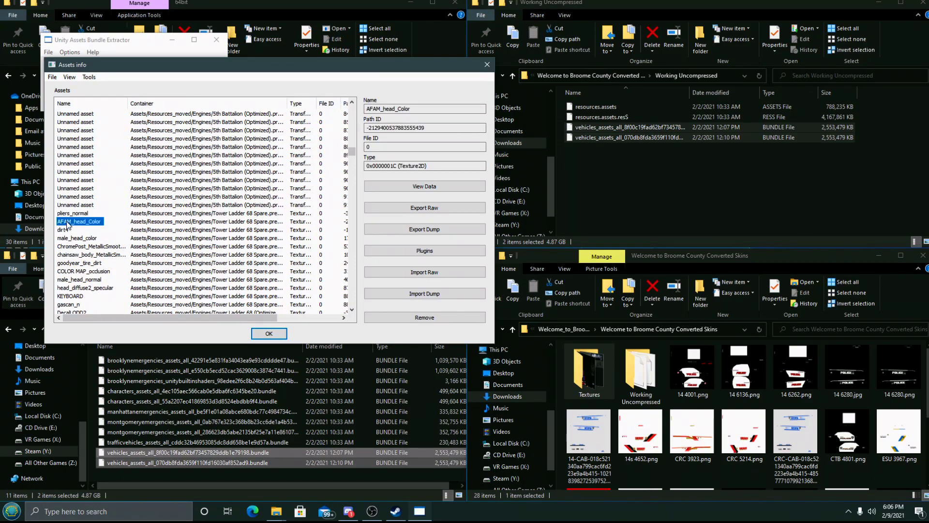
pyautogui.click(73, 214)
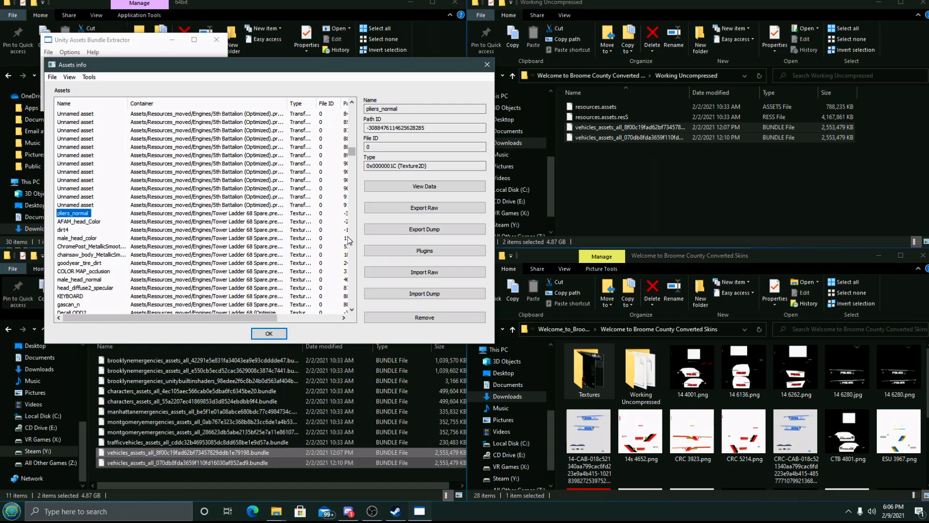
pyautogui.scroll(-10, 354, 264)
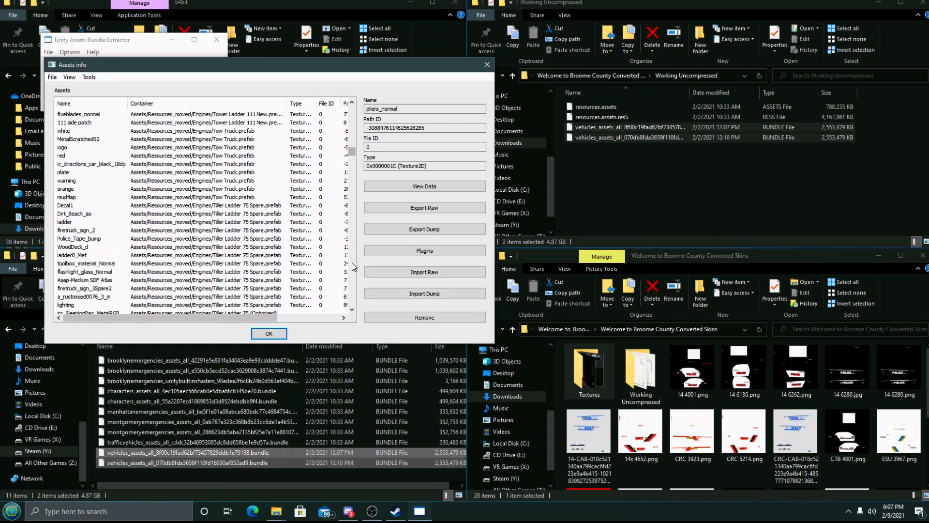
pyautogui.scroll(-15, 352, 266)
pyautogui.scroll(15, 352, 265)
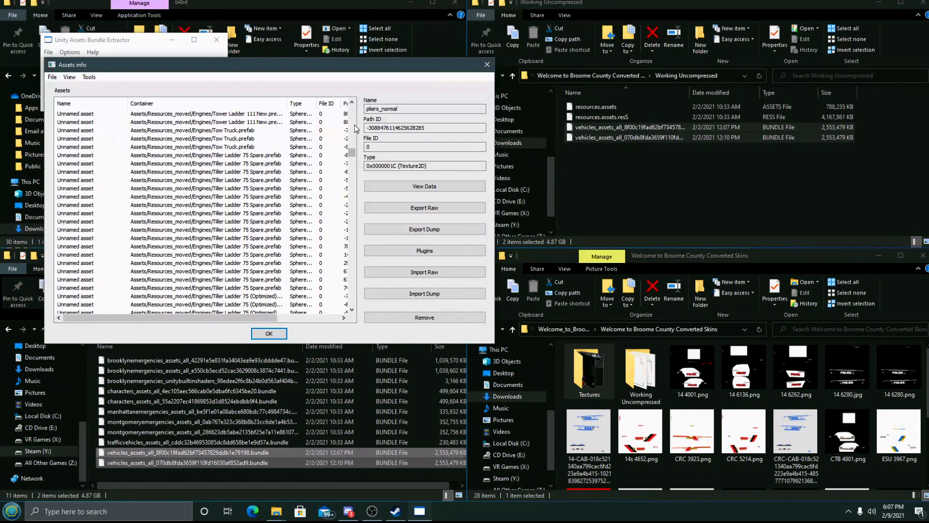
pyautogui.scroll(10, 356, 128)
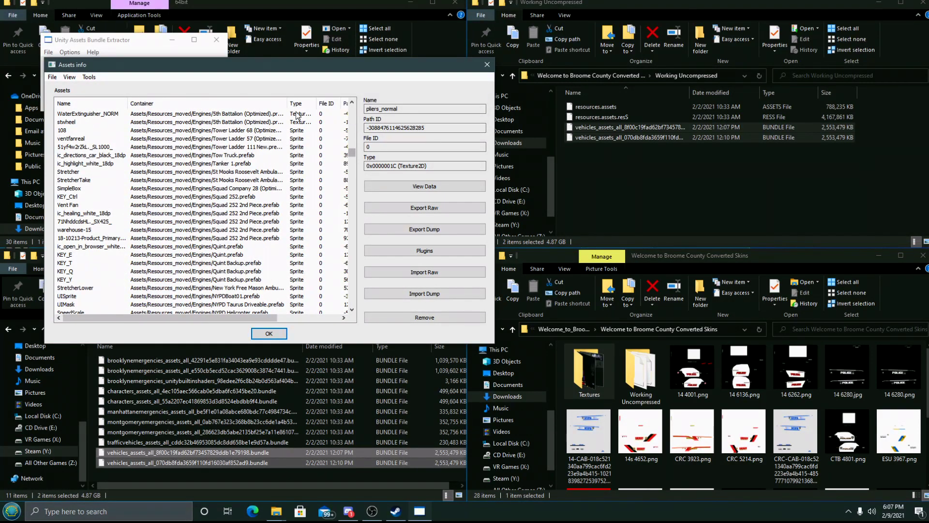
pyautogui.keyDown('shift'); pyautogui.click(65, 124); pyautogui.keyUp('shift')
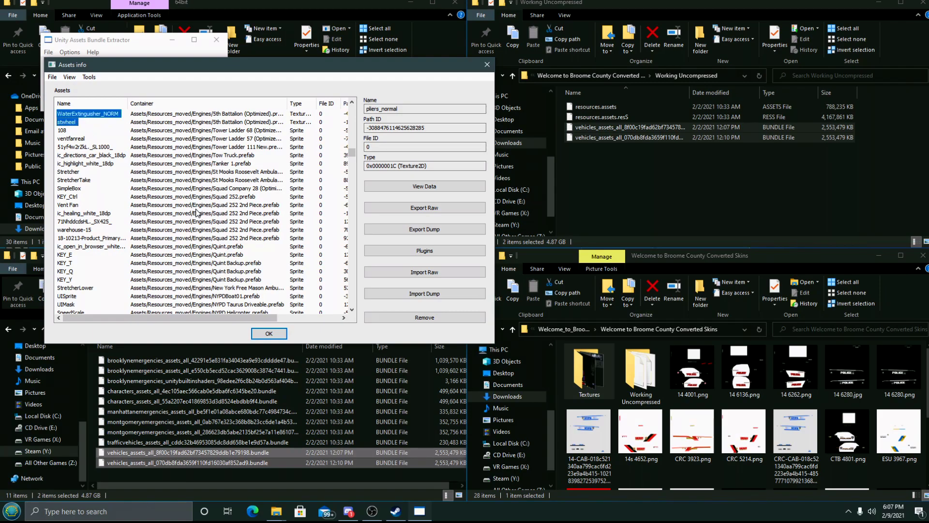
# Choose the Export to .png plugin for all the selected textures, cancel it, and reduce the selection to Ford_E350_Ambulance_headlights_glass
pyautogui.hotkey('ctrl', 'a')
pyautogui.click(446, 254)
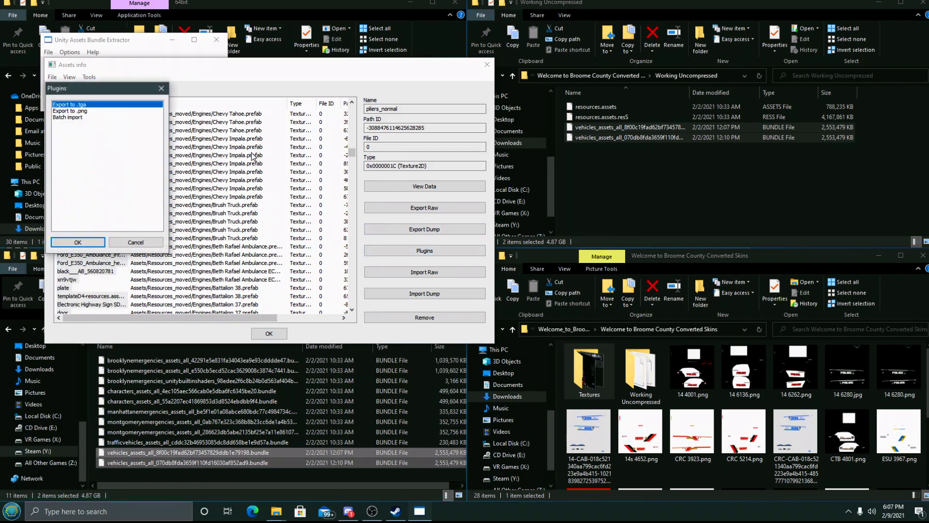
pyautogui.click(76, 111)
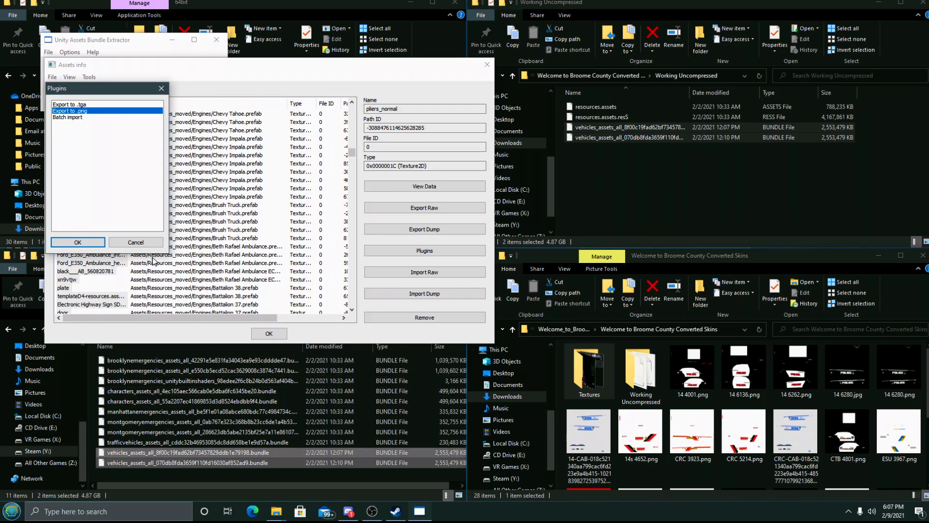
pyautogui.click(136, 242)
pyautogui.click(92, 263)
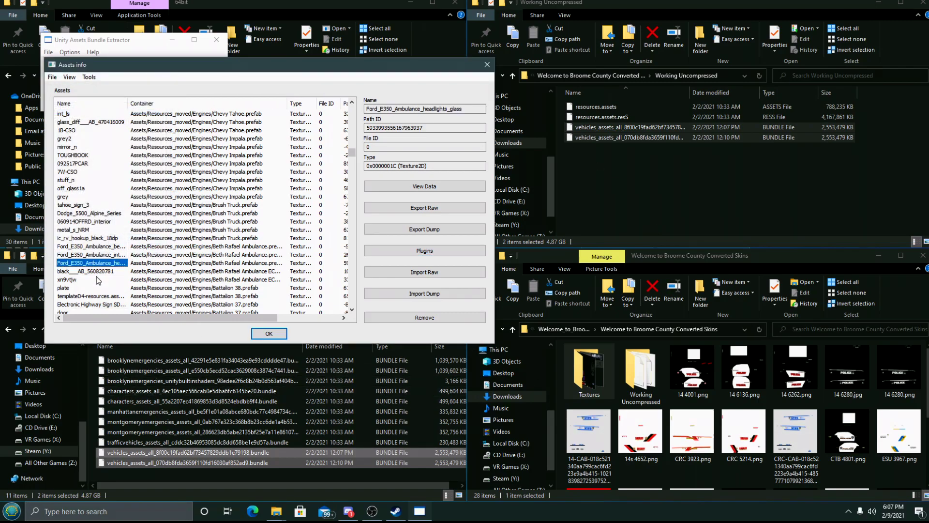
# Find the NYPD Crown Victoria Final.prefab textures in the asset list and select the one named 14
pyautogui.scroll(6, 104, 286)
pyautogui.scroll(5, 107, 286)
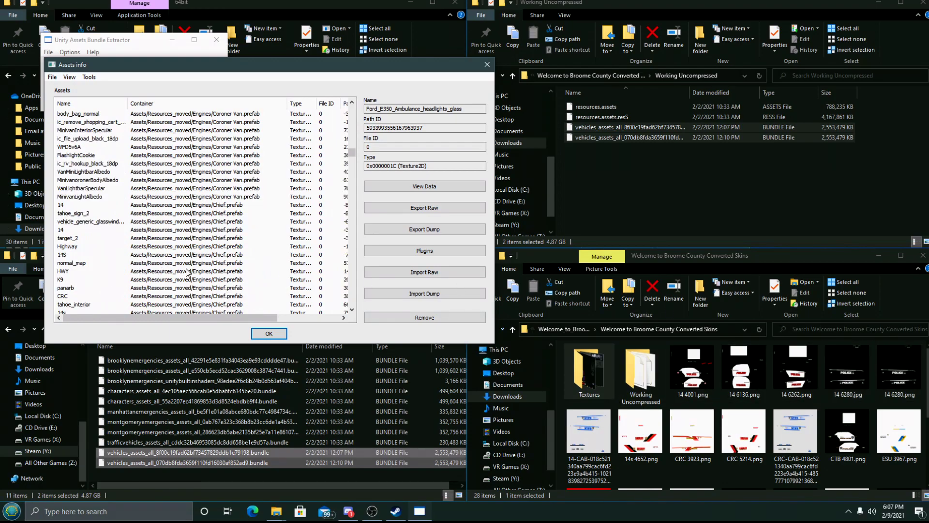
pyautogui.scroll(10, 191, 272)
pyautogui.scroll(10, 192, 273)
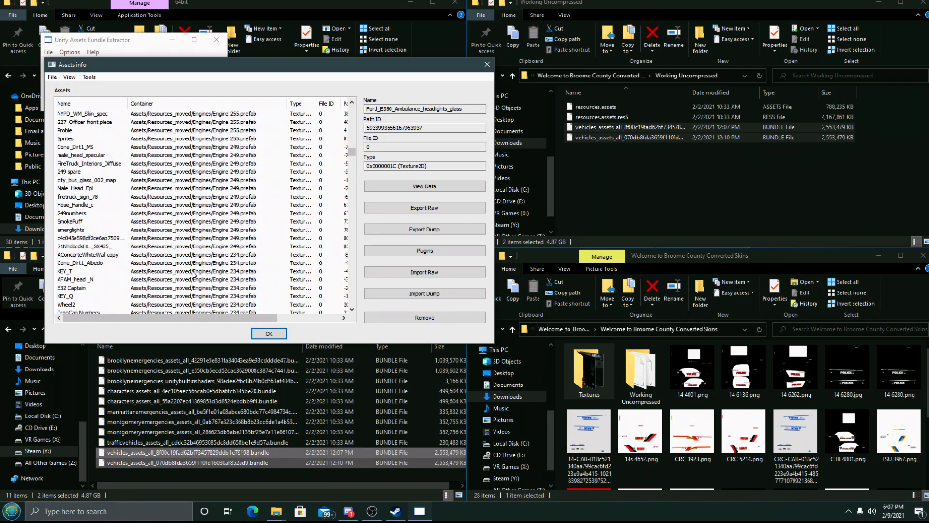
pyautogui.scroll(10, 196, 277)
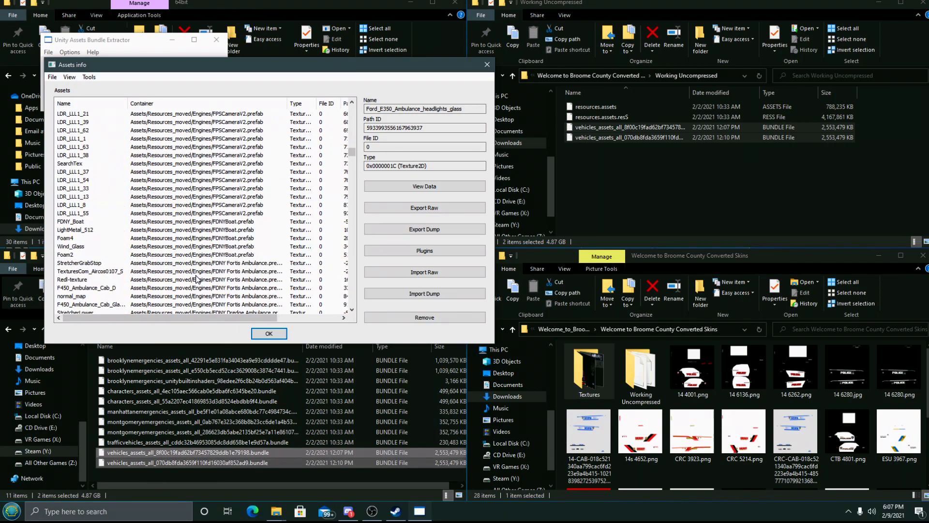
pyautogui.scroll(6, 195, 279)
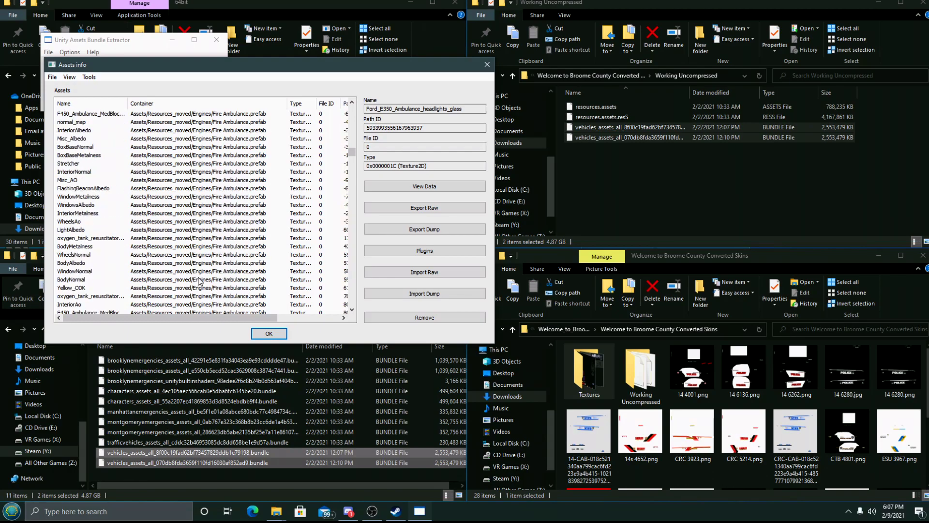
pyautogui.scroll(6, 353, 123)
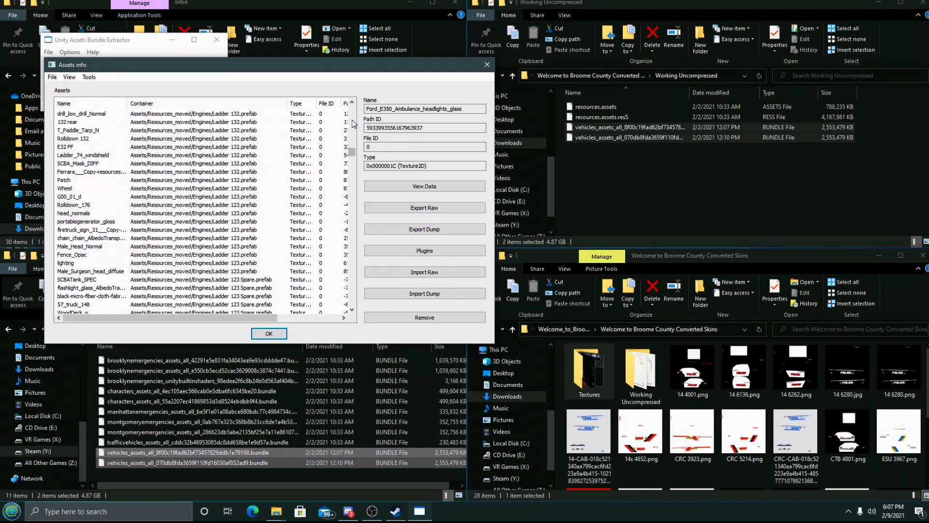
pyautogui.scroll(8, 353, 124)
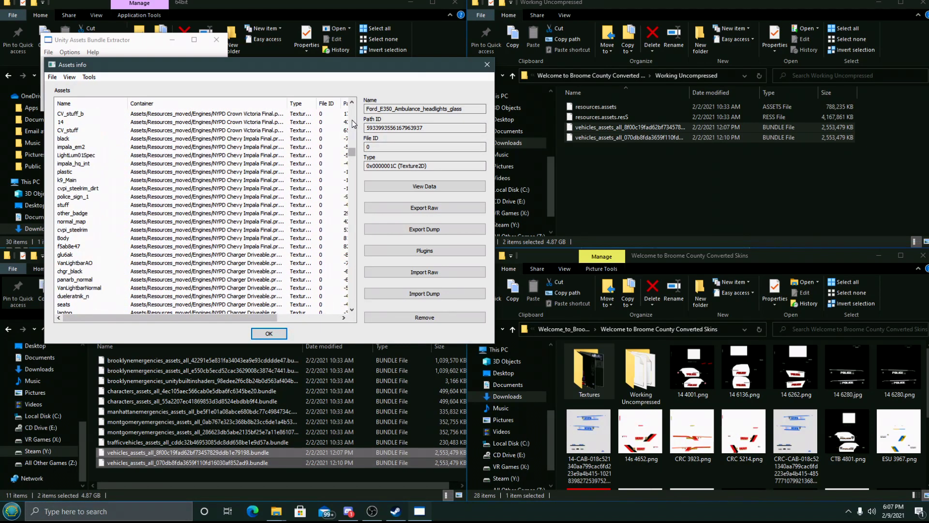
pyautogui.scroll(8, 353, 124)
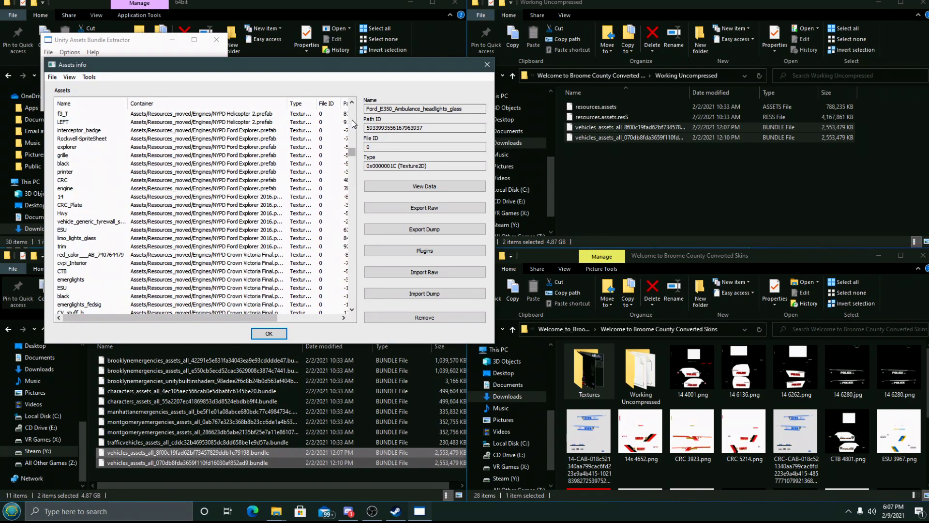
pyautogui.scroll(15, 353, 123)
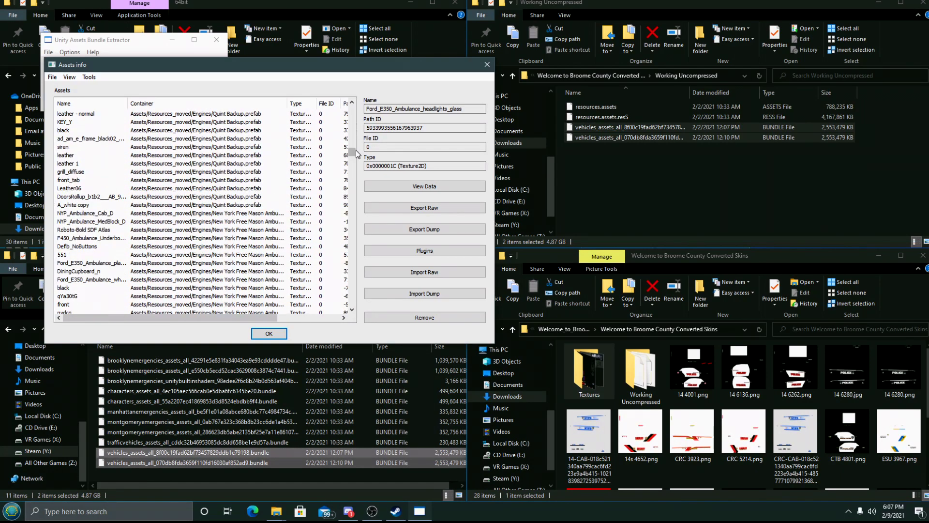
pyautogui.scroll(-10, 352, 252)
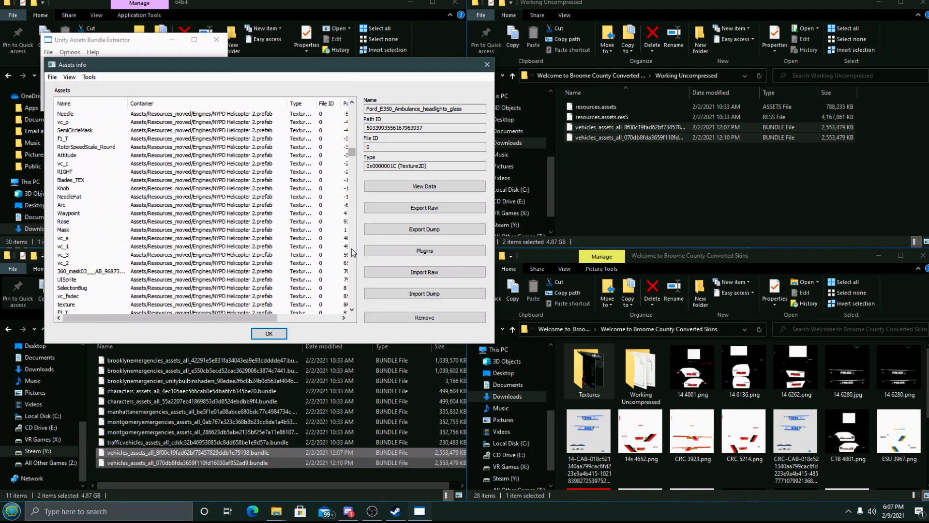
pyautogui.scroll(-3, 353, 252)
pyautogui.scroll(3, 352, 128)
pyautogui.scroll(-8, 354, 248)
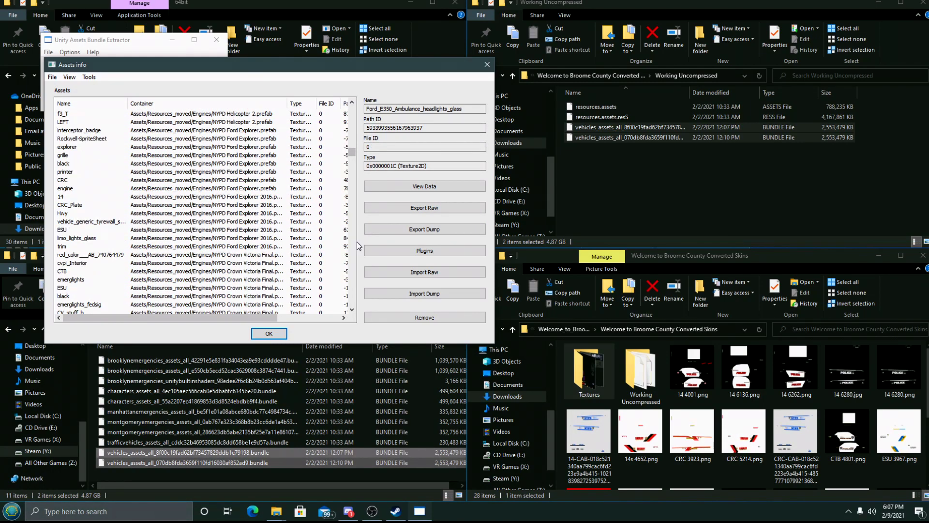
pyautogui.scroll(-8, 356, 242)
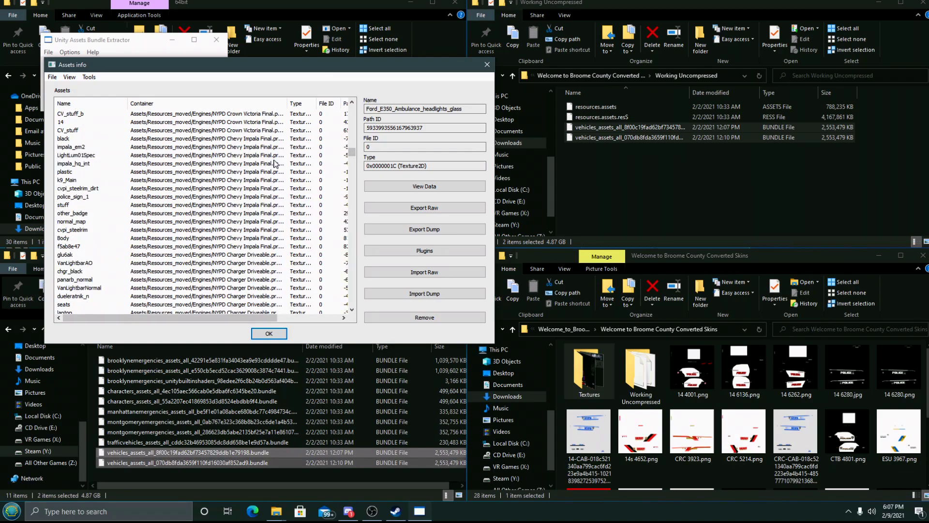
pyautogui.click(61, 122)
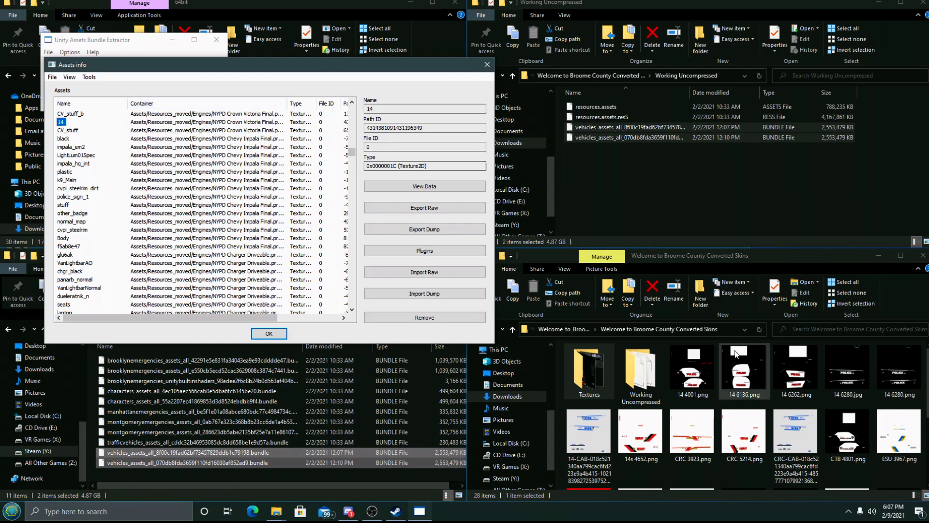
# Open the skin pack's Textures folder, go to the files starting with 14, and compare them with the selected asset's Path ID
pyautogui.doubleClick(589, 364)
pyautogui.click(800, 404)
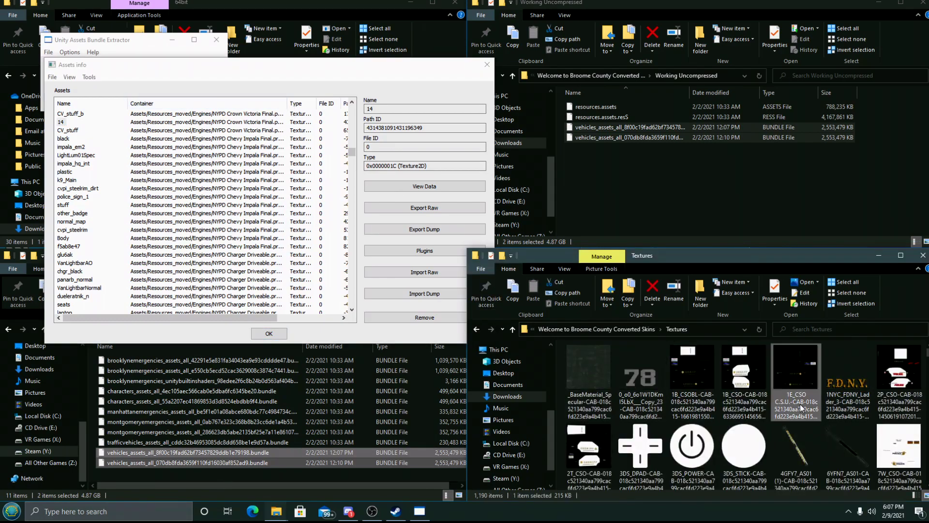
pyautogui.write('14')
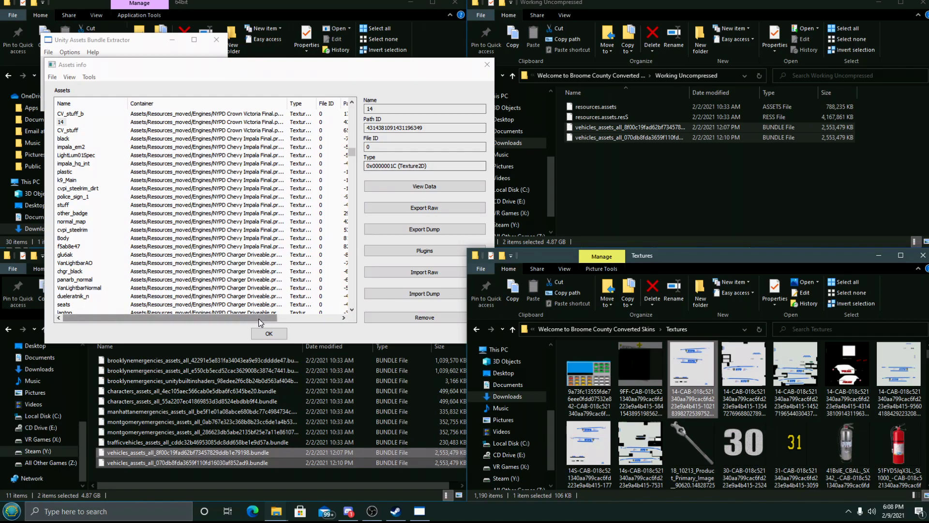
pyautogui.moveTo(262, 318); pyautogui.dragTo(278, 317)
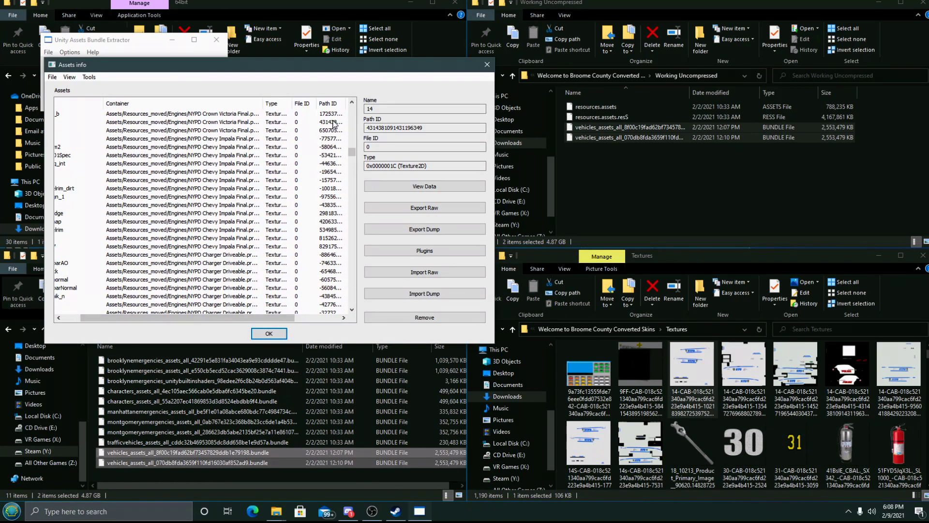
pyautogui.moveTo(278, 321); pyautogui.dragTo(262, 320)
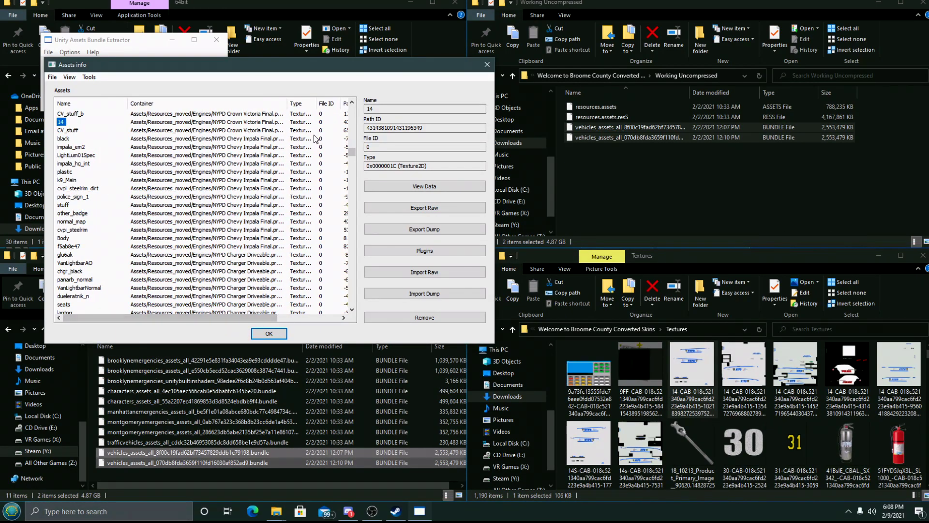
# Open texture 14 of the NYPD Crown Victoria in the Texture2D Edit plugin
pyautogui.click(428, 251)
pyautogui.click(76, 117)
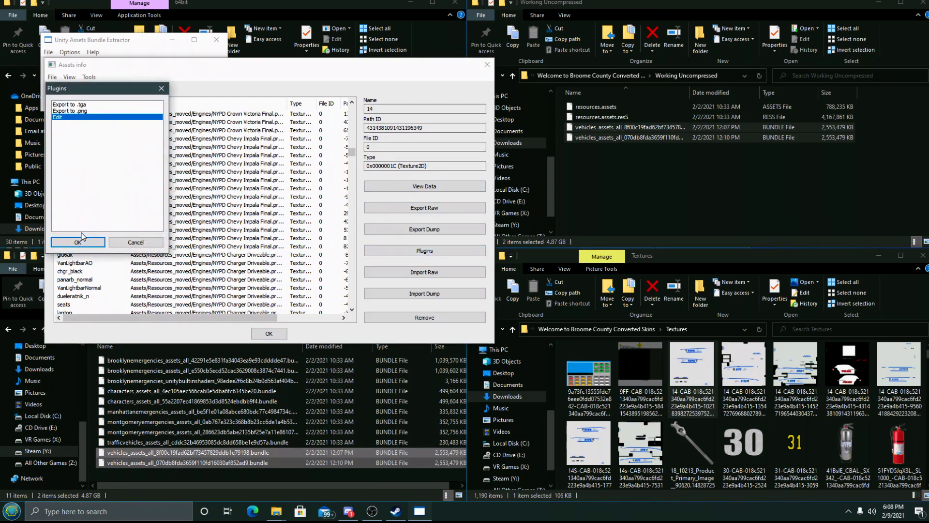
pyautogui.click(86, 243)
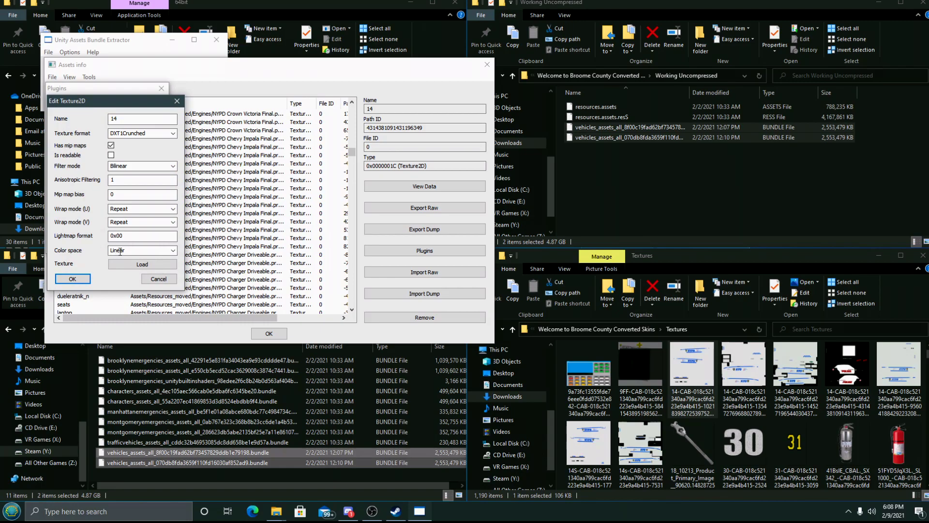
# Load 14 4001.png from the Welcome to Broome County Converted Skins folder as the texture and apply it with Normal (multithread) quality
pyautogui.click(136, 266)
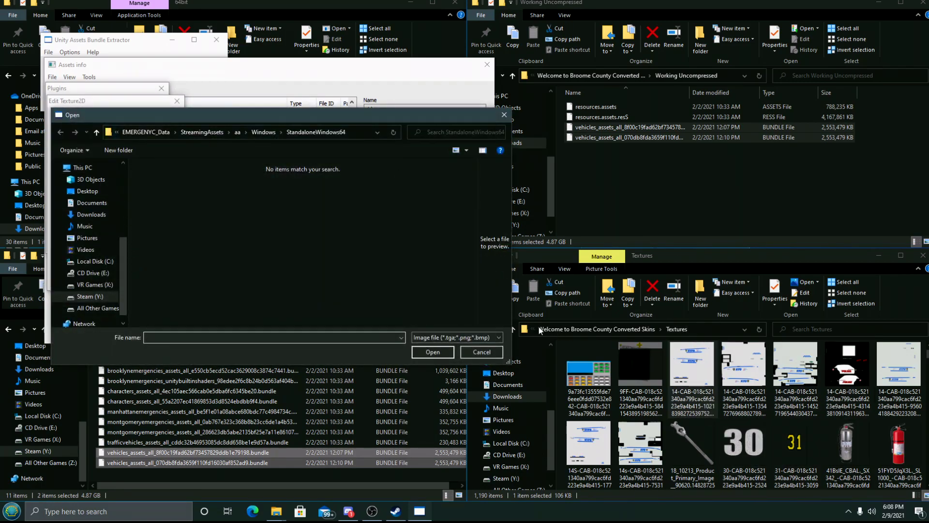
pyautogui.click(666, 258)
pyautogui.click(477, 329)
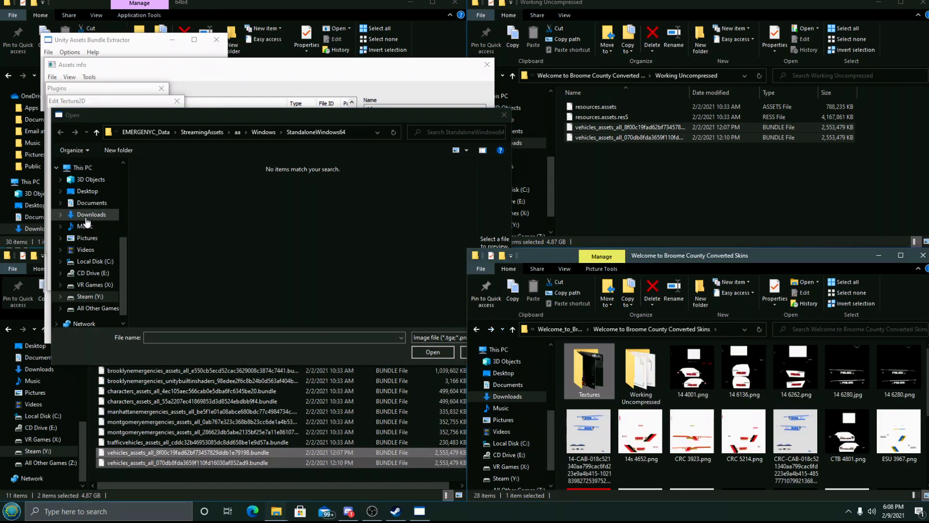
pyautogui.click(103, 214)
pyautogui.doubleClick(173, 192)
pyautogui.doubleClick(173, 190)
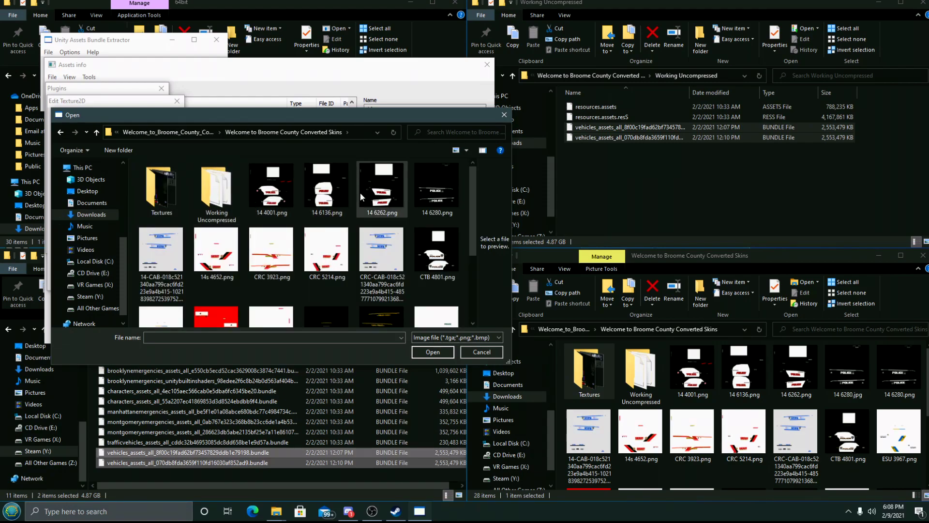
pyautogui.click(271, 190)
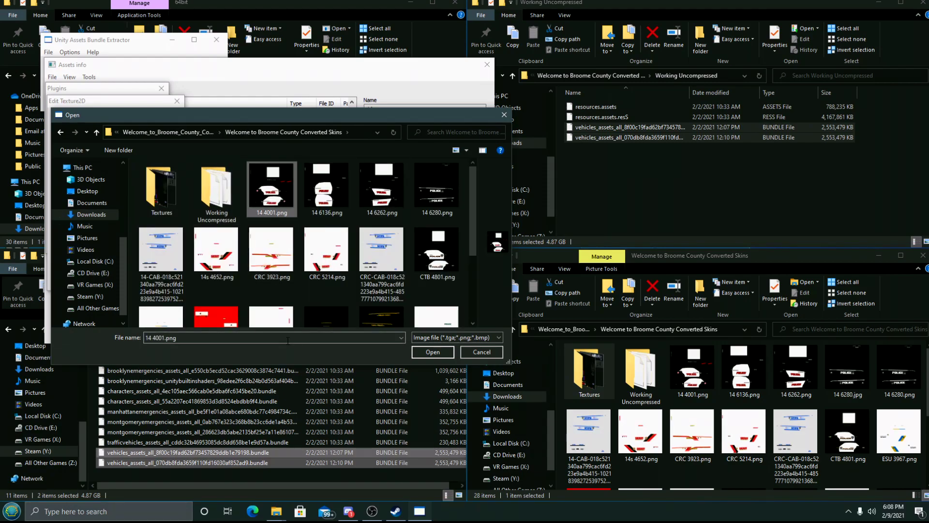
pyautogui.click(426, 353)
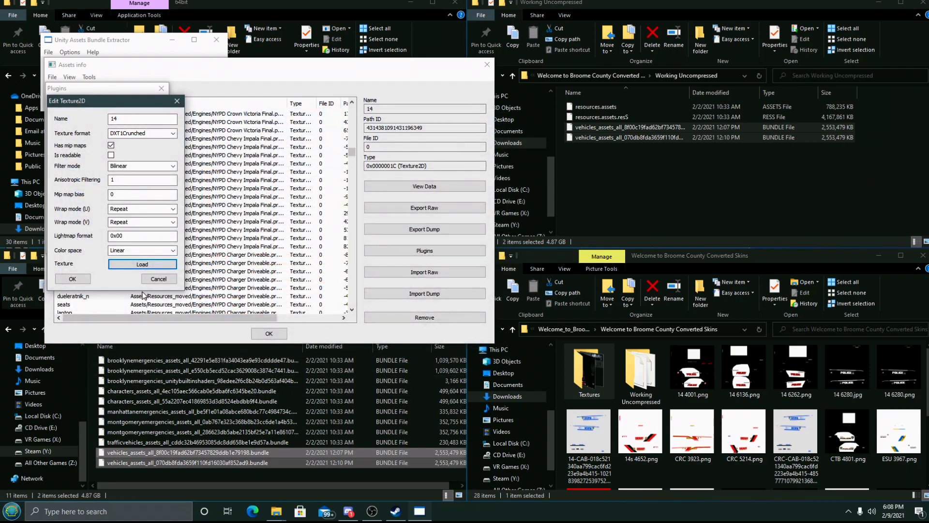
pyautogui.click(72, 280)
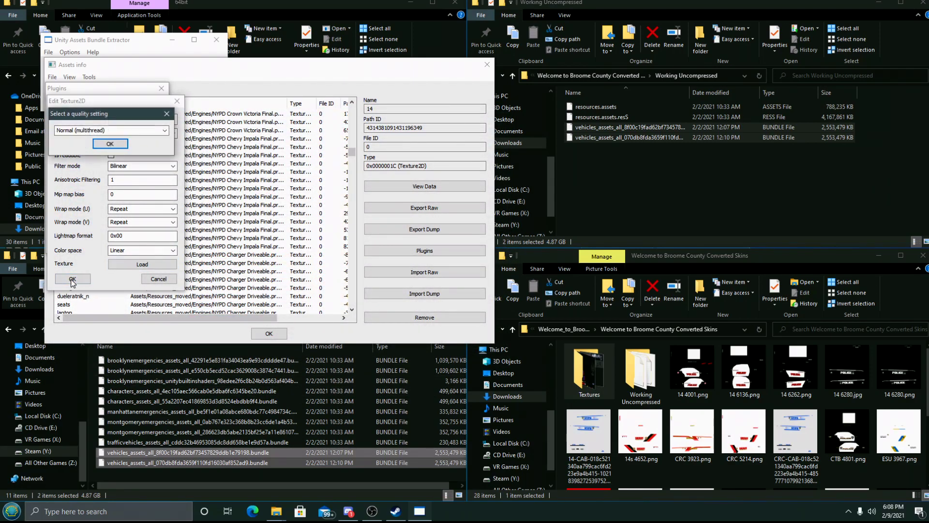
pyautogui.click(115, 145)
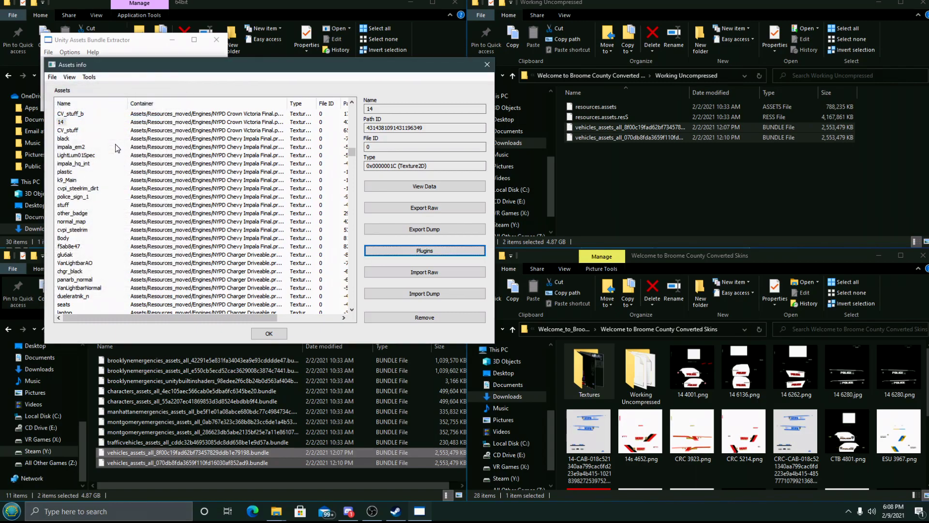
# Save the asset changes, then close the vehicles bundle and choose to save its changes
pyautogui.click(268, 333)
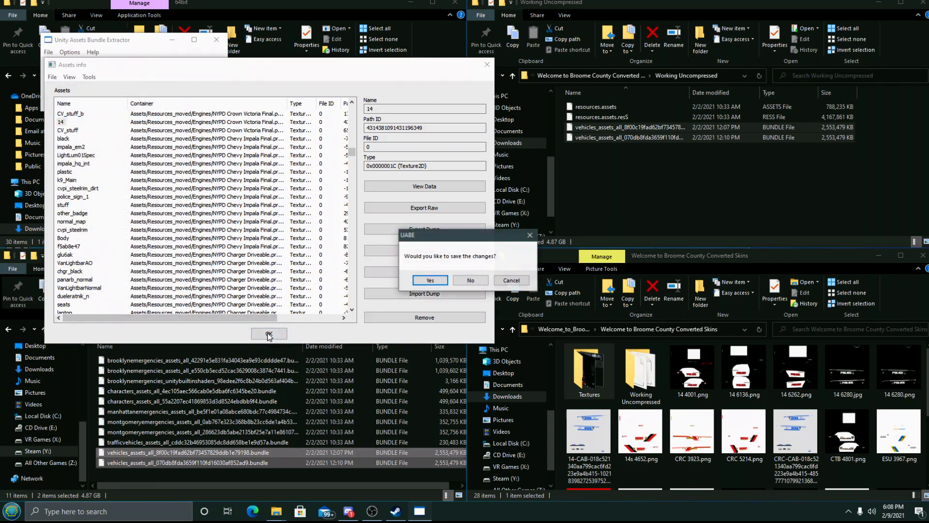
pyautogui.click(440, 282)
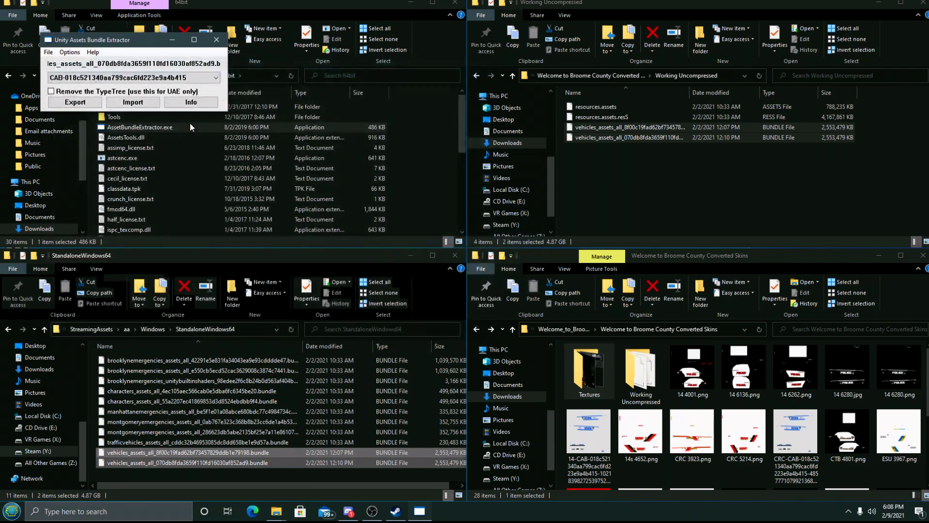
pyautogui.click(48, 52)
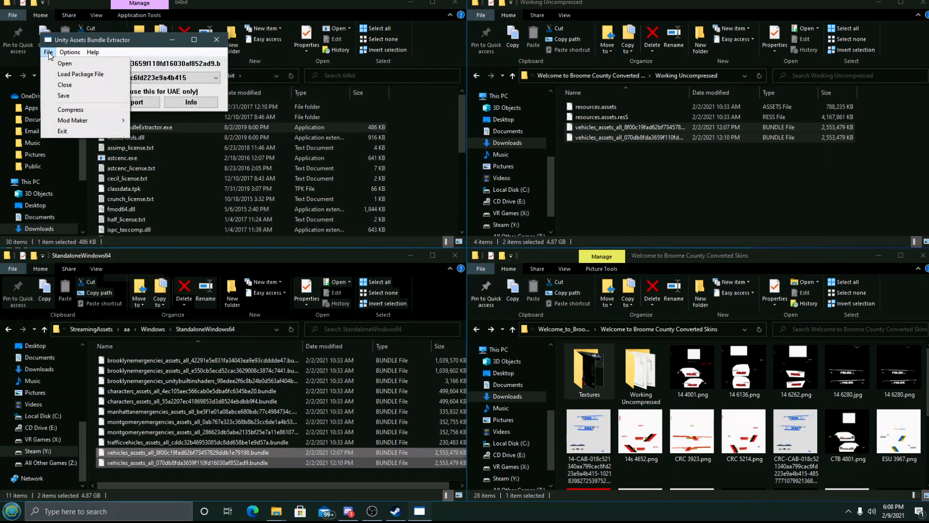
pyautogui.click(61, 86)
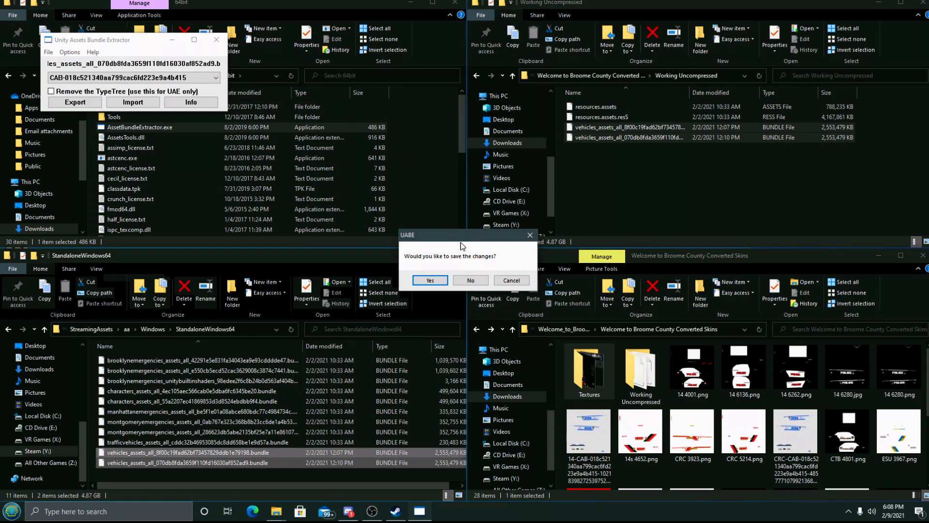
pyautogui.click(433, 280)
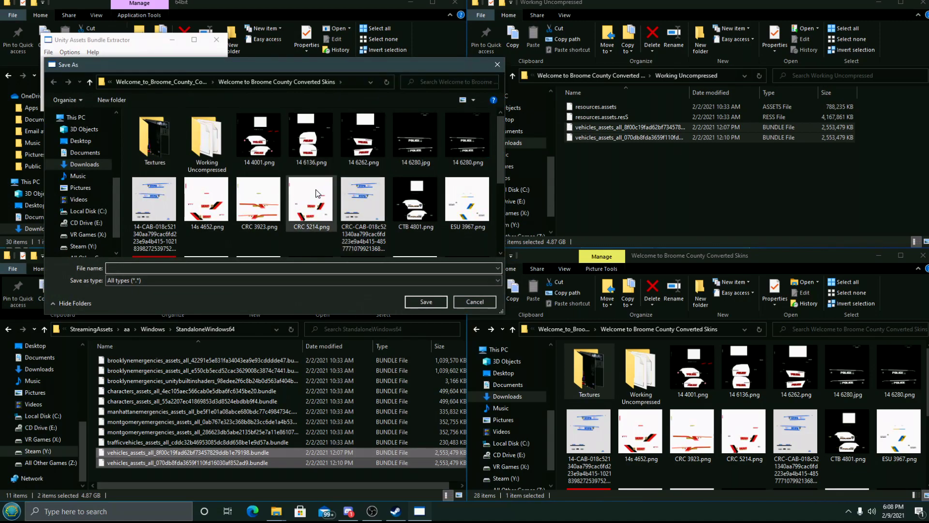
# Set the save location to EmergeNYC's EMERGENYC_Data\StreamingAssets\aa\Windows\StandaloneWindows64 folder on the Steam (Y:) drive
pyautogui.scroll(-3, 202, 188)
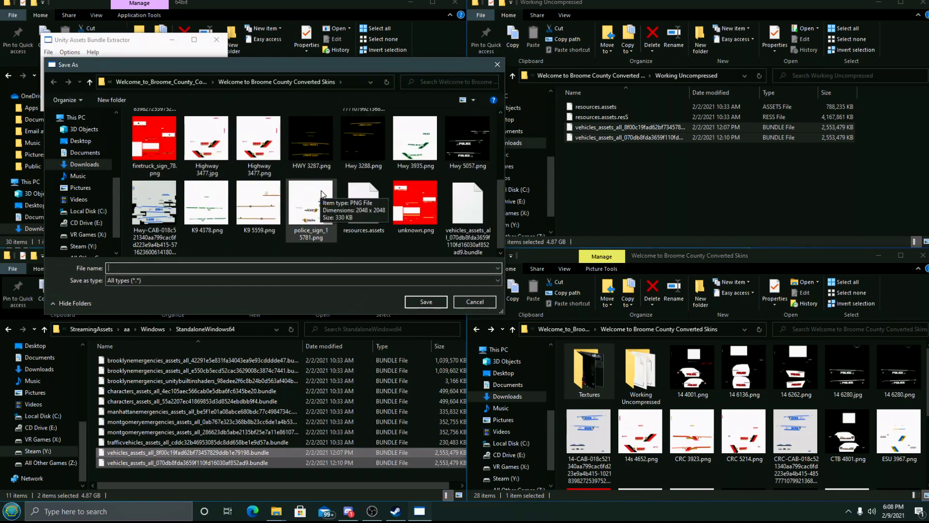
pyautogui.click(78, 246)
pyautogui.doubleClick(169, 128)
pyautogui.doubleClick(176, 127)
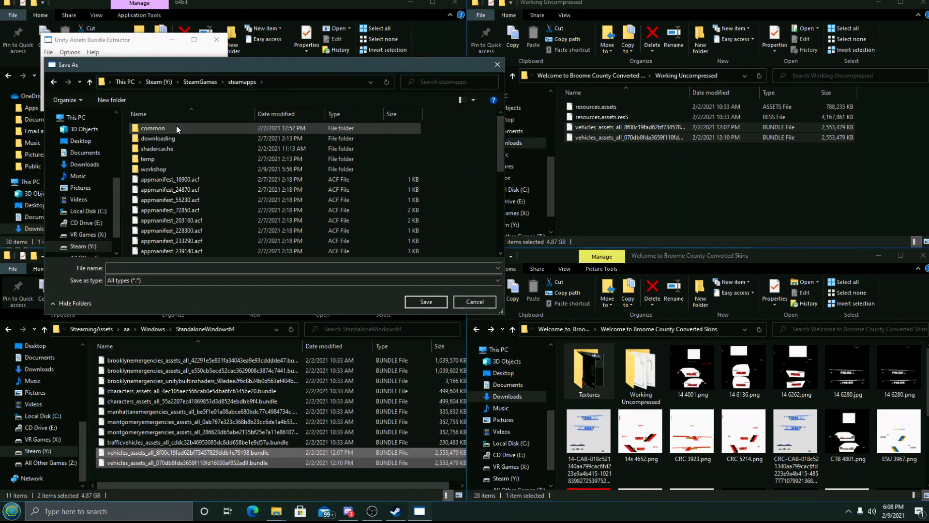
pyautogui.click(170, 128)
pyautogui.doubleClick(169, 128)
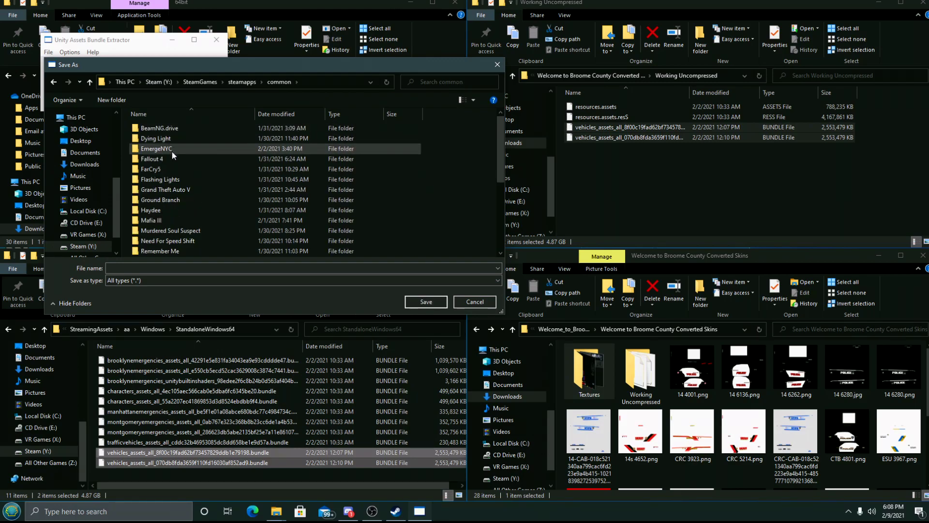
pyautogui.doubleClick(173, 150)
pyautogui.doubleClick(173, 136)
pyautogui.doubleClick(173, 169)
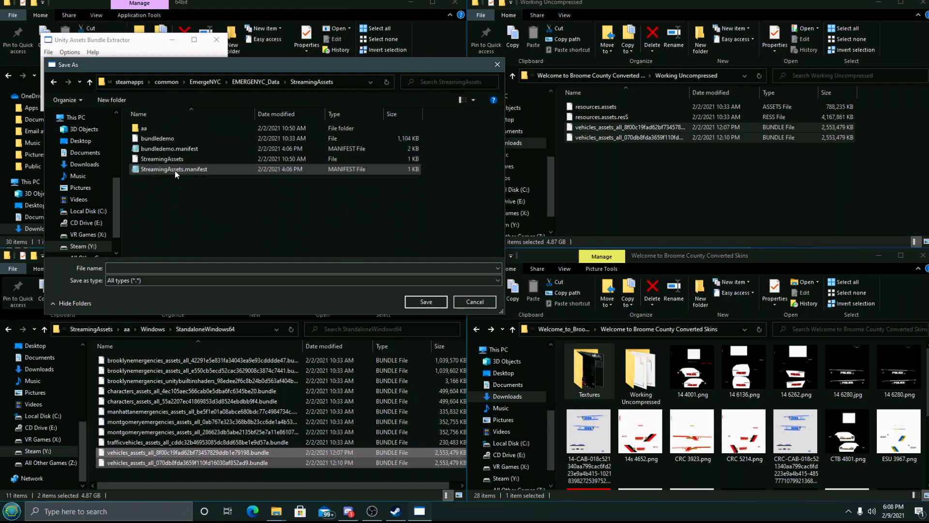
pyautogui.doubleClick(173, 127)
pyautogui.click(167, 127)
pyautogui.doubleClick(167, 127)
pyautogui.doubleClick(167, 127)
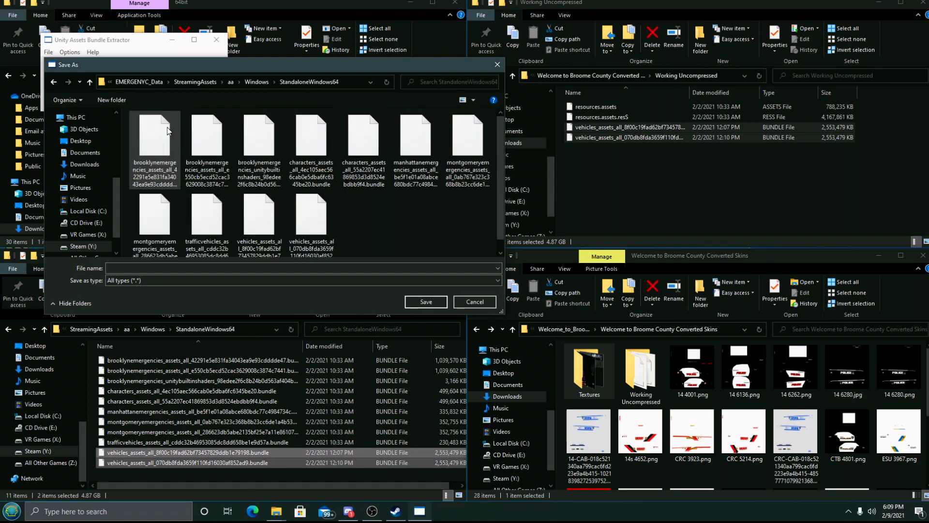
# Save the modified bundle as vehicles_assets_all_070db8fda3659f110fd16030af852ad9 (new).bundle
pyautogui.click(329, 242)
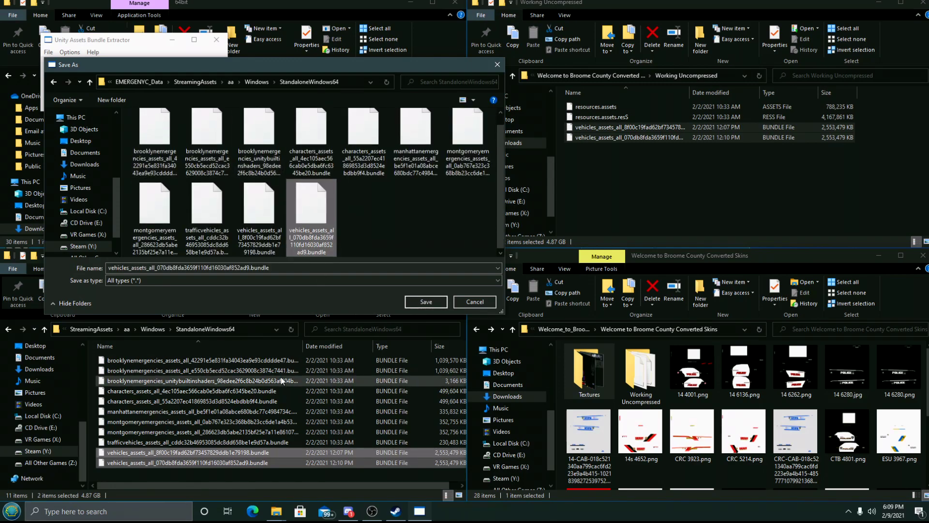
pyautogui.click(253, 268)
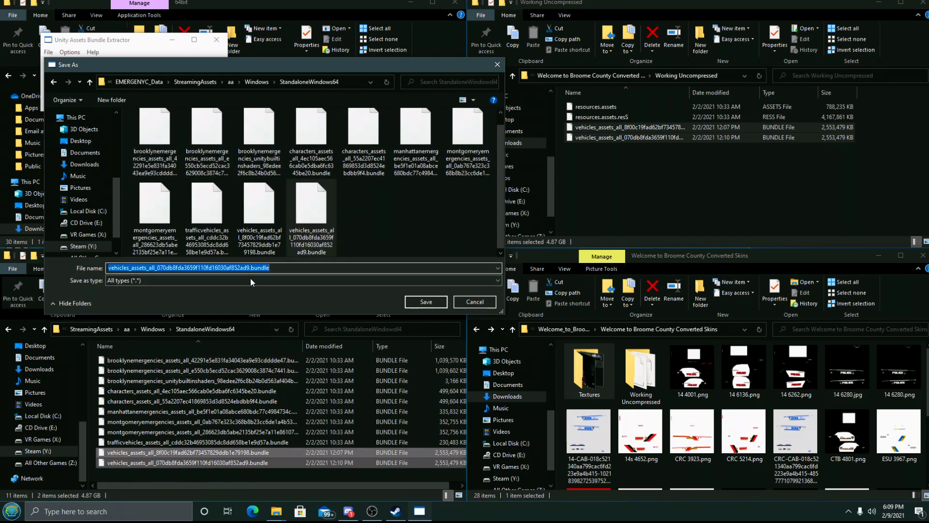
pyautogui.click(249, 268)
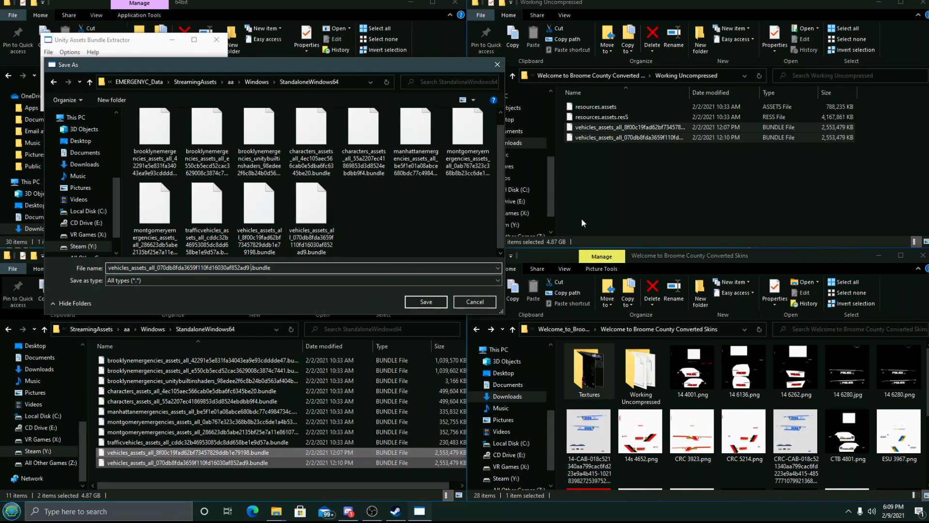
pyautogui.write('(new)')
pyautogui.click(428, 302)
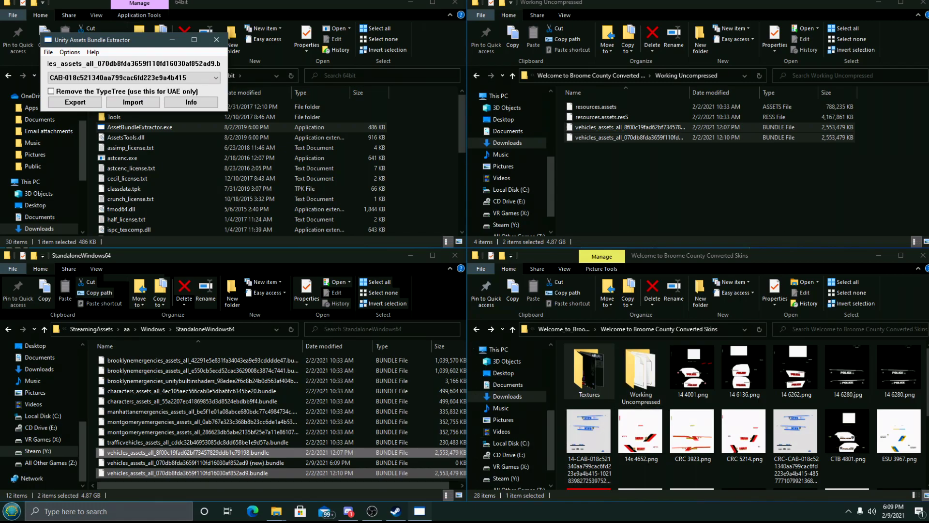
# Exit the Unity Assets Bundle Extractor and clear the file selection in the Working Uncompressed folder
pyautogui.click(216, 39)
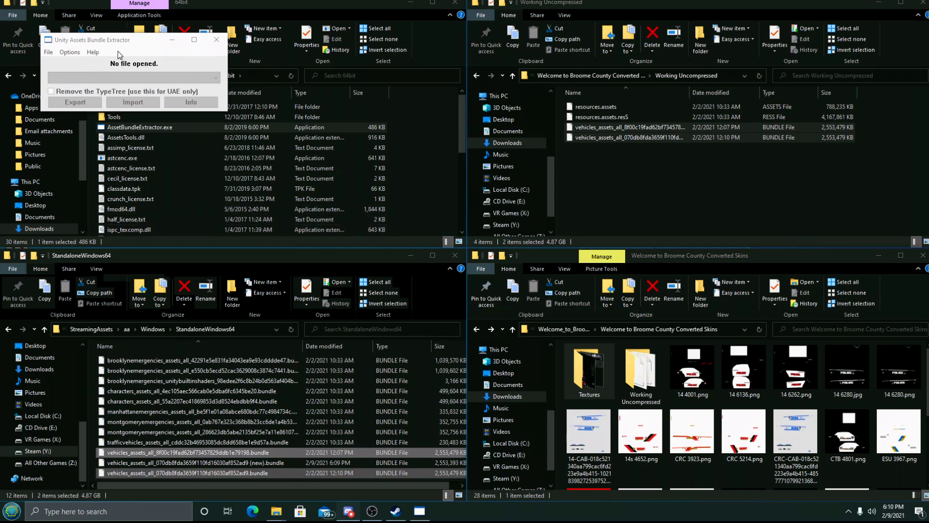
pyautogui.click(48, 53)
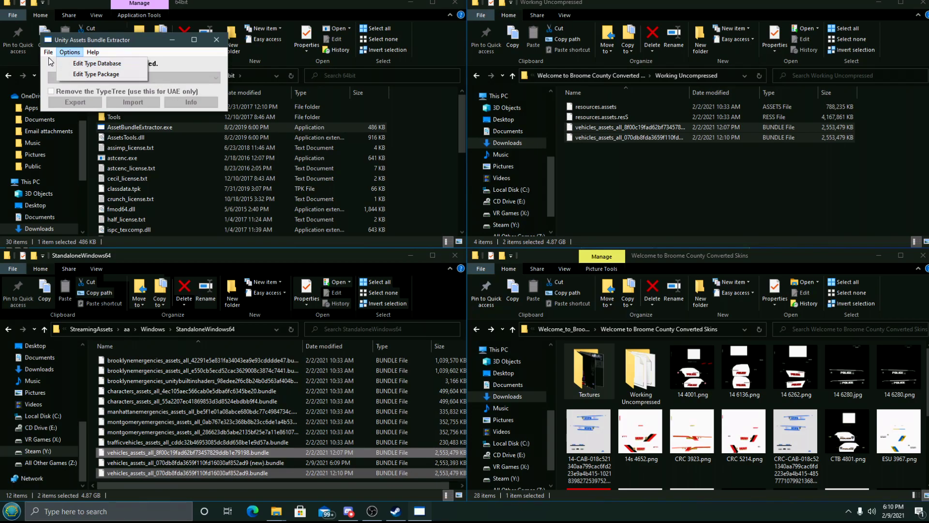
pyautogui.click(62, 131)
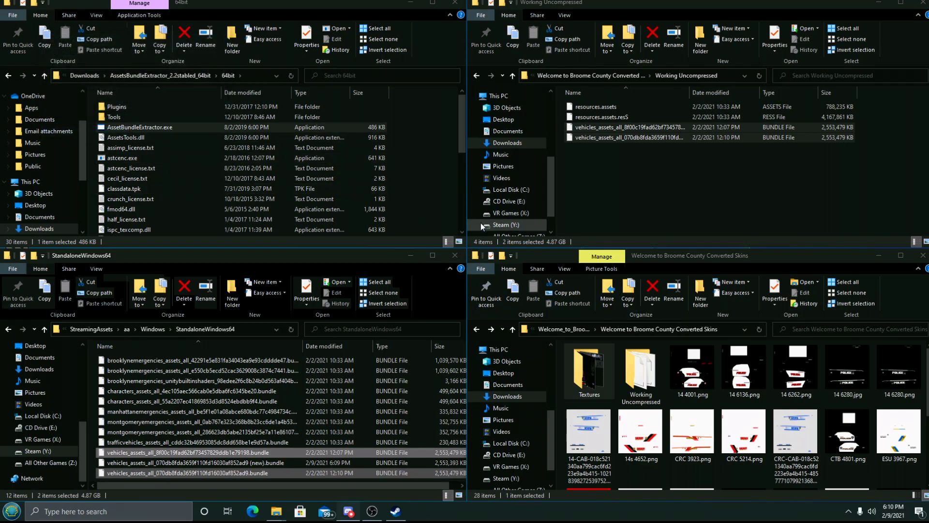
pyautogui.click(636, 174)
pyautogui.click(637, 173)
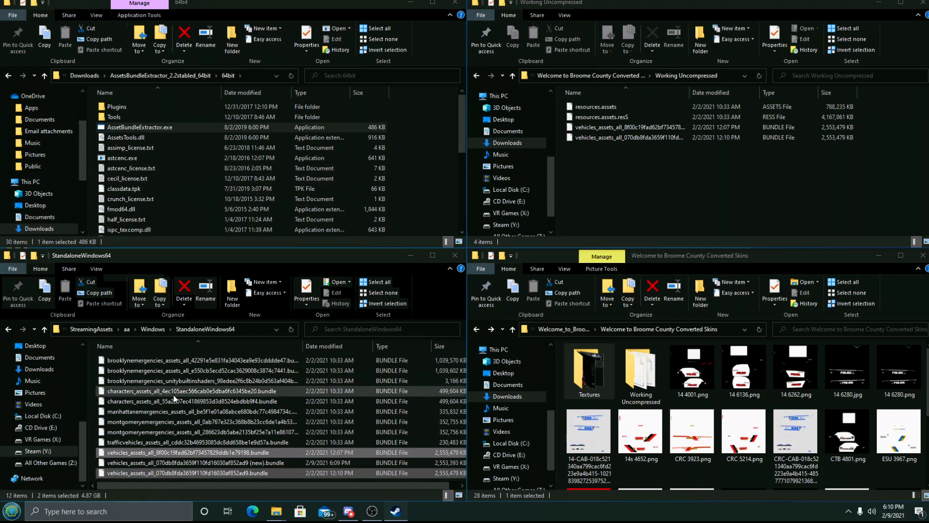
# Permanently delete the original vehicles_assets_all_070db8fda3659f110fd16030af852ad9.bundle from StandaloneWindows64
pyautogui.click(247, 472)
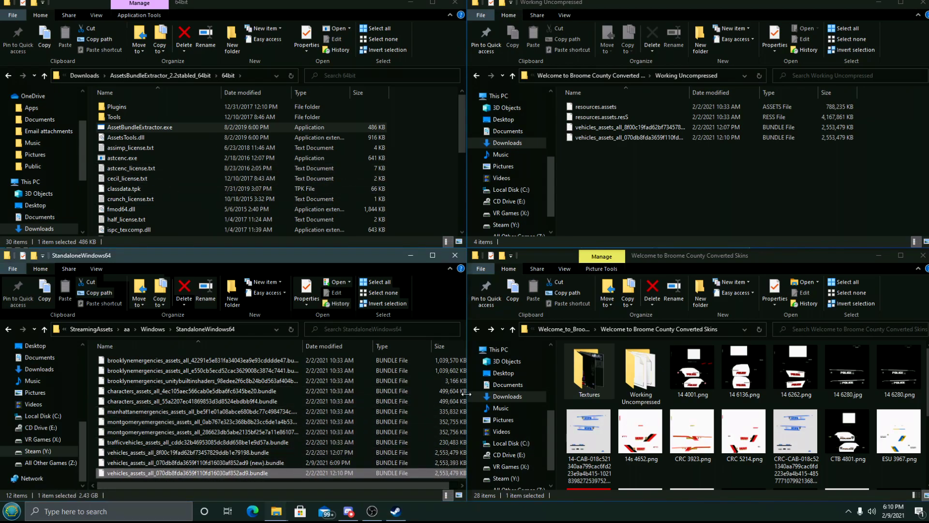
pyautogui.hotkey('shift', 'Delete')
pyautogui.press('Return')
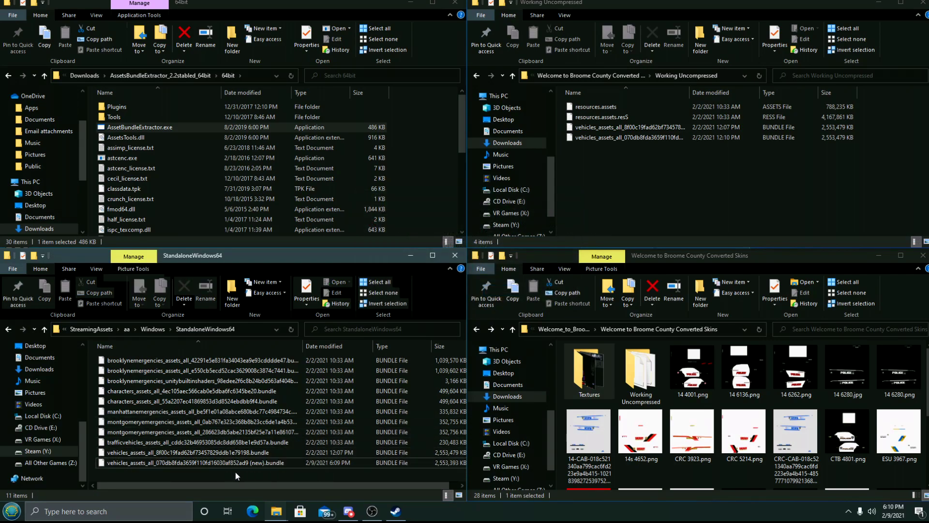
# Remove " (new)" from the saved bundle's name, renaming it vehicles_assets_all_070db8fda3659f110fd16030af852ad9.bundle
pyautogui.click(257, 463)
pyautogui.click(264, 463)
pyautogui.click(263, 463)
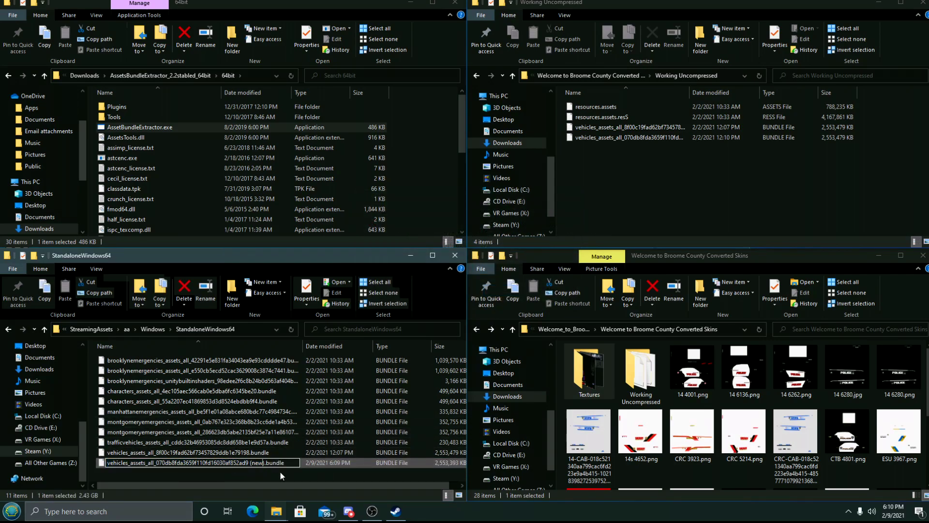
pyautogui.press('BackSpace')
pyautogui.press('BackSpace')
pyautogui.press('BackSpace')
pyautogui.press('BackSpace')
pyautogui.press('BackSpace')
pyautogui.press('BackSpace')
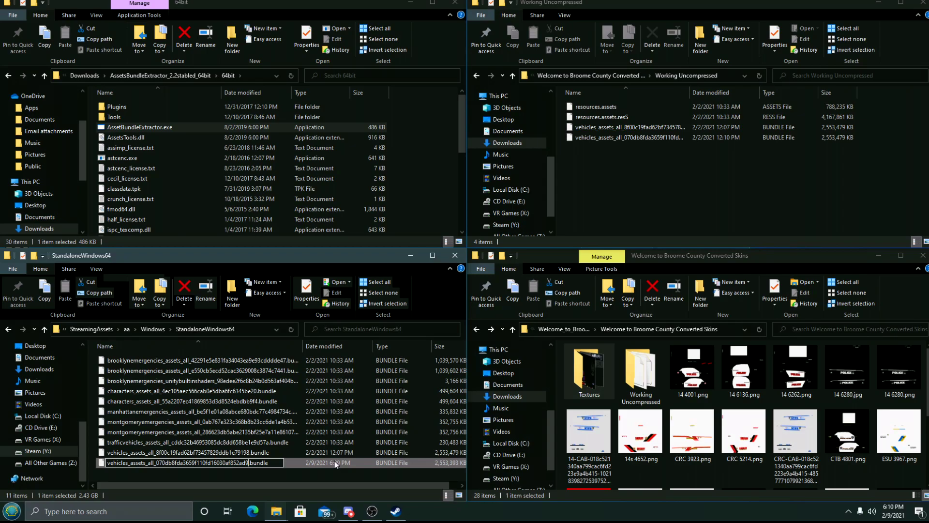
pyautogui.press('Return')
pyautogui.click(309, 474)
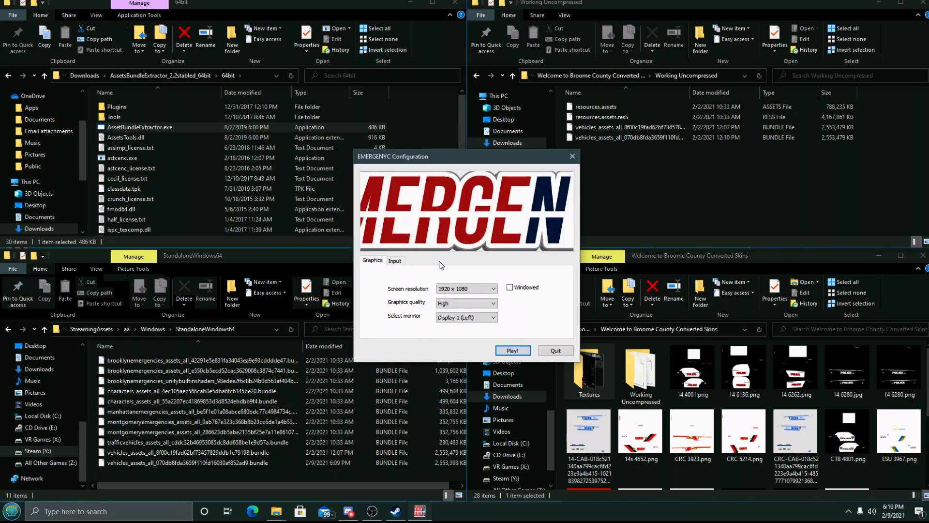
# Start EmergeNYC from its configuration window and load the Fire Academy game mode
pyautogui.click(511, 350)
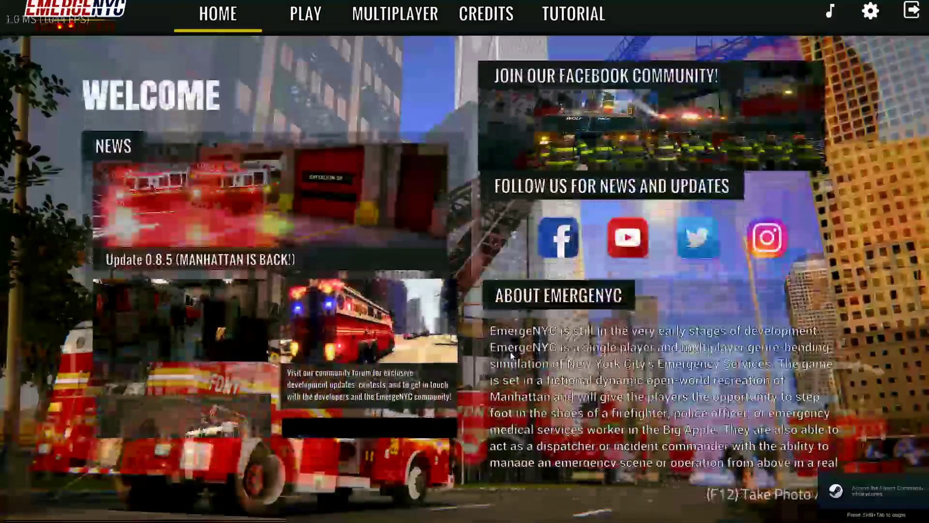
pyautogui.click(328, 24)
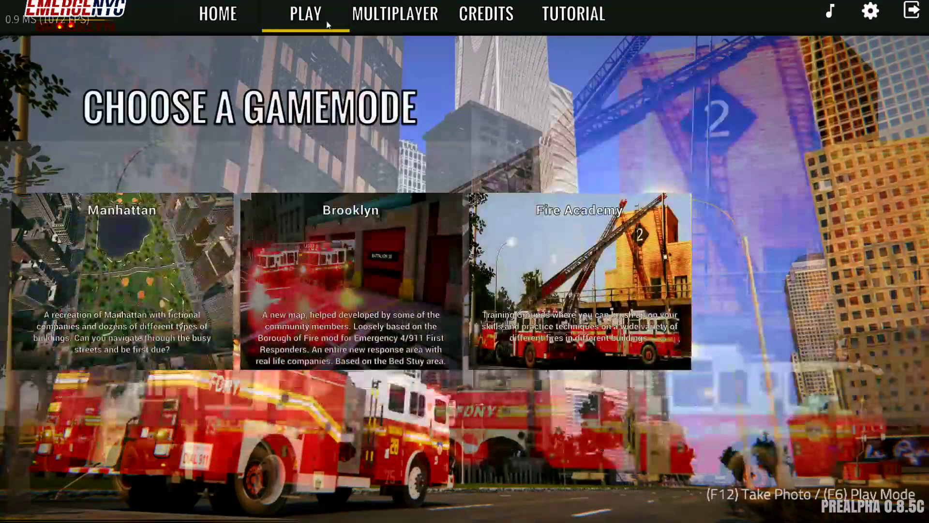
pyautogui.click(592, 248)
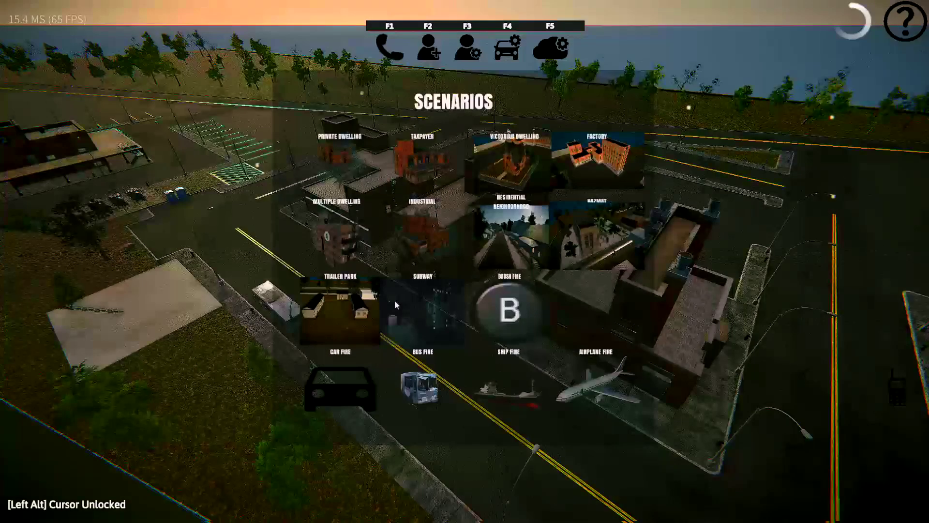
# Try to spawn a new police unit using the NYPD Fortis Tiara Victor vehicle
pyautogui.press('F2')
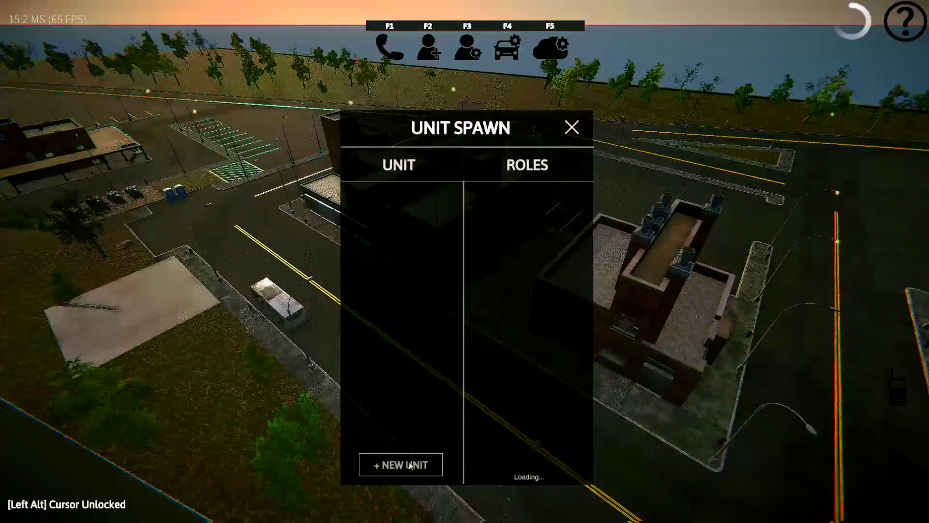
pyautogui.click(399, 265)
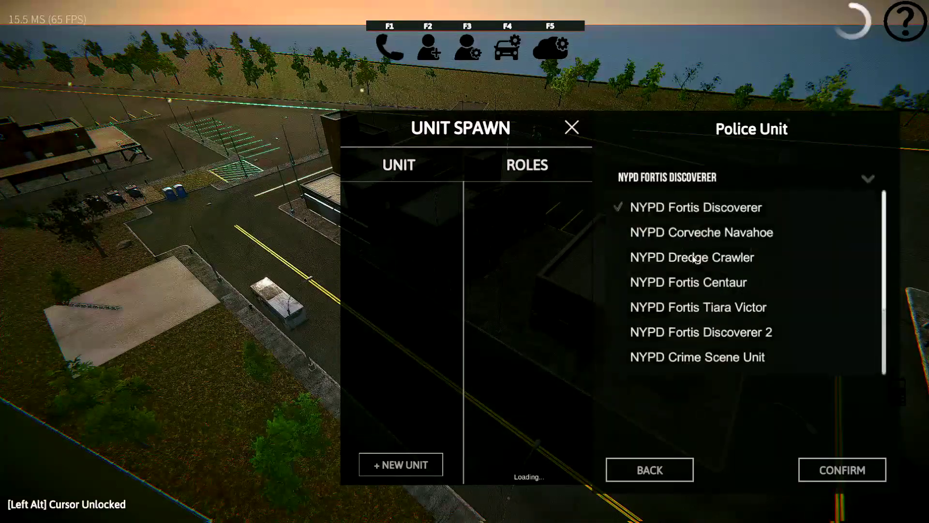
pyautogui.click(722, 309)
pyautogui.click(847, 467)
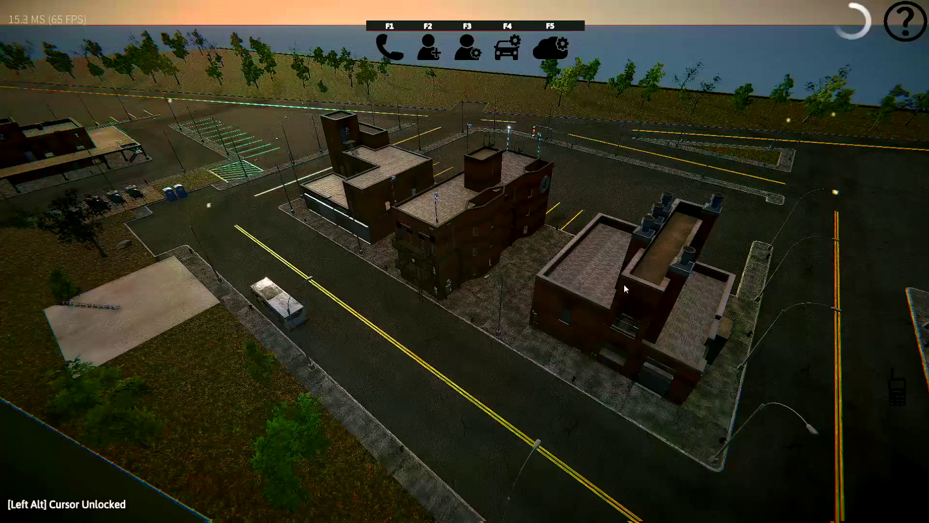
# Switch to the Working Uncompressed folder window and enter the location C:\Users\"USERNAME"\AppData\LocalLow\FlipSwitch Games\EMERGENYC
pyautogui.press('super')
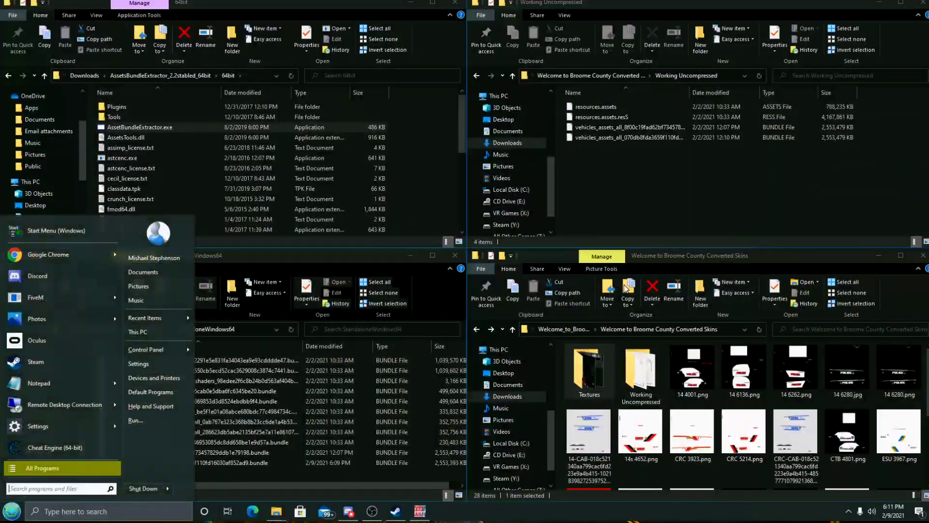
pyautogui.click(678, 212)
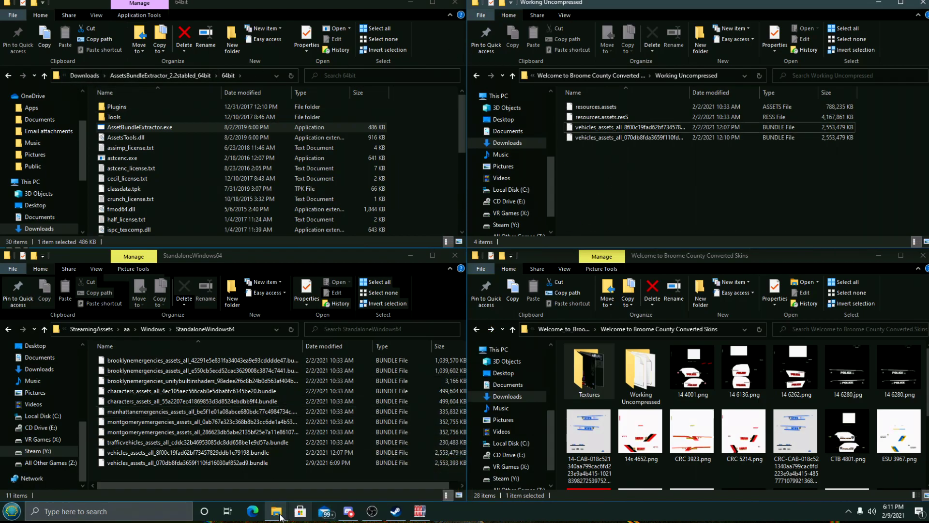
pyautogui.click(355, 519)
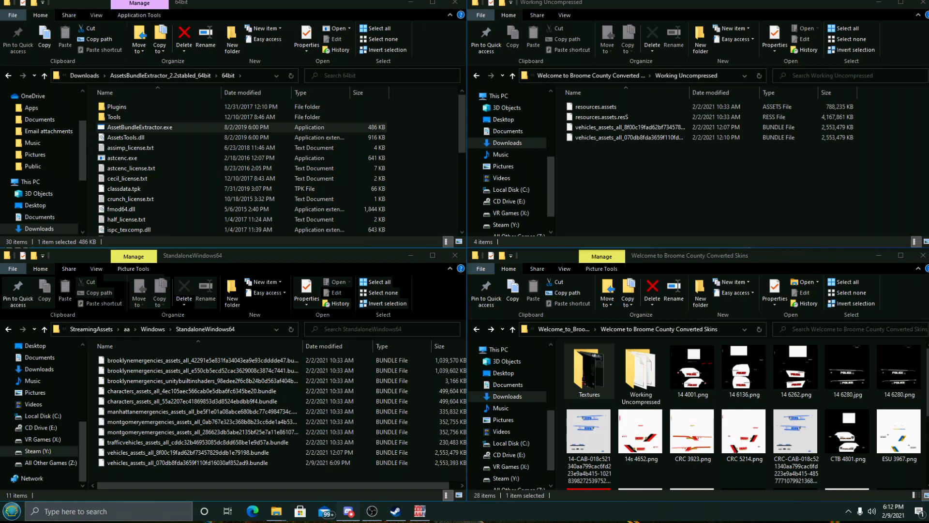
pyautogui.click(726, 76)
pyautogui.write('C:\\Users"USERNAME"\\AppData\\LocalLow\\FlipSwitch Games\\EMERGENYC')
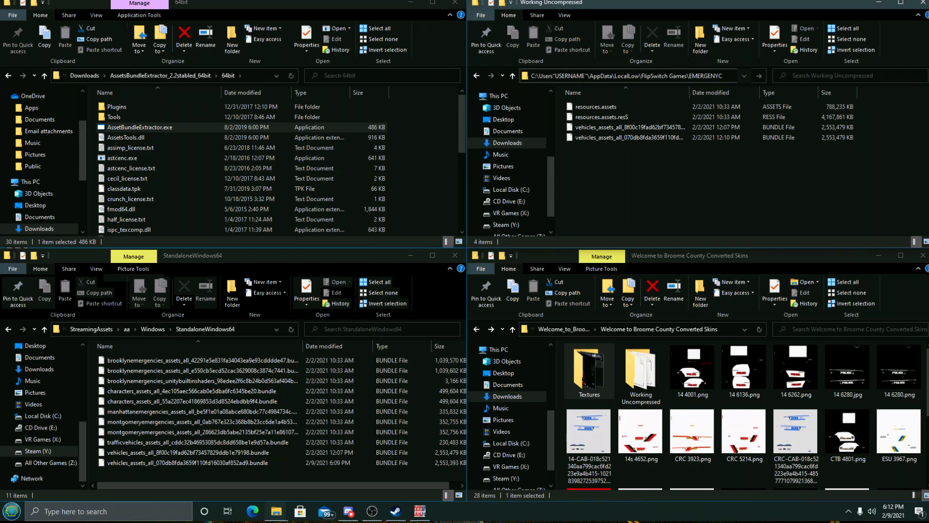
# Replace the "USERNAME" placeholder in the path with the Windows account name and open the EMERGENYC folder
pyautogui.hotkey('shift', 'Left')
pyautogui.hotkey('shift', 'Left')
pyautogui.hotkey('shift', 'Left')
pyautogui.hotkey('shift', 'Left')
pyautogui.hotkey('shift', 'Left')
pyautogui.hotkey('shift', 'Left')
pyautogui.hotkey('shift', 'Left')
pyautogui.hotkey('shift', 'Left')
pyautogui.hotkey('shift', 'Left')
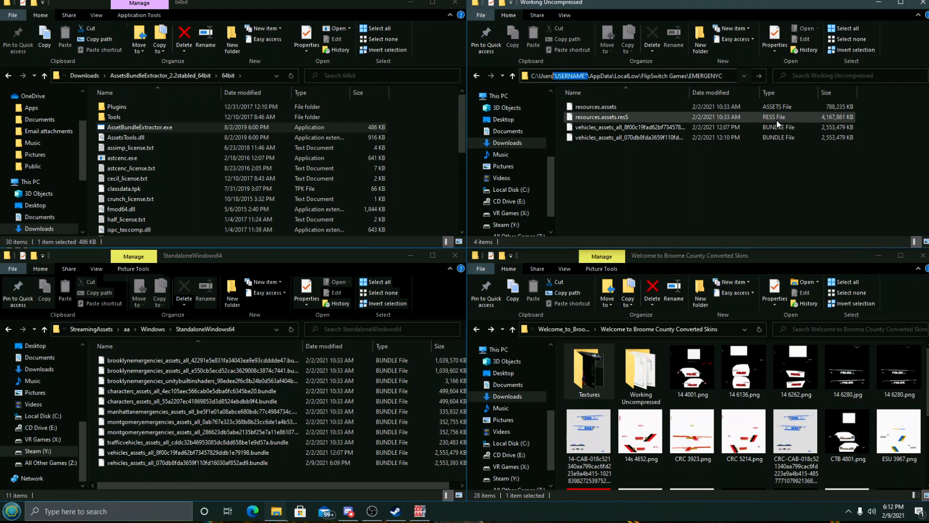
pyautogui.write('stark')
pyautogui.press('Return')
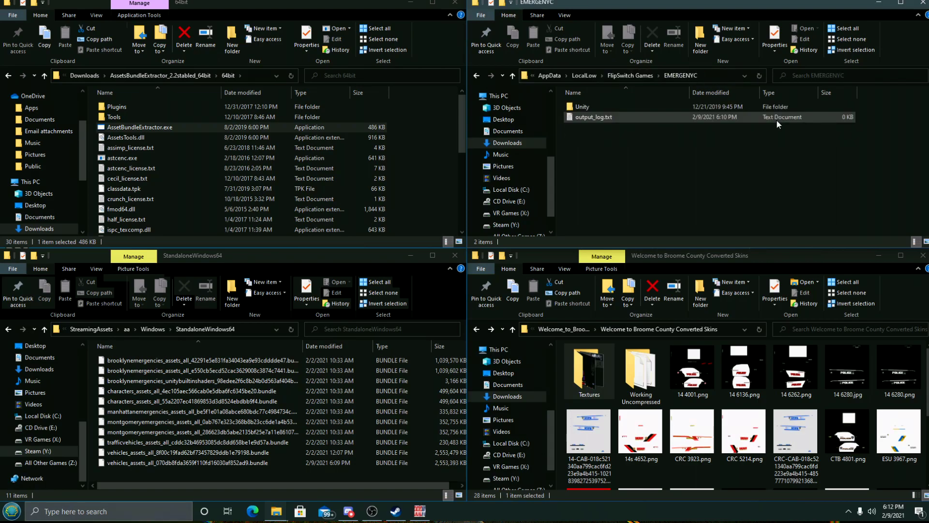
# Open output_log.txt in Notepad and position its window so the start of the log is fully readable
pyautogui.click(611, 119)
pyautogui.doubleClick(611, 119)
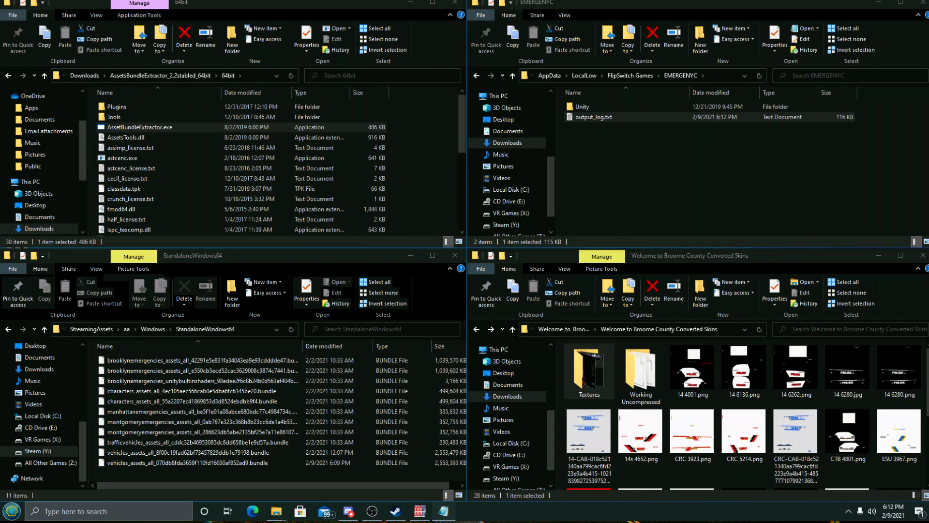
pyautogui.moveTo(847, 169); pyautogui.dragTo(302, 105)
pyautogui.scroll(5, 315, 193)
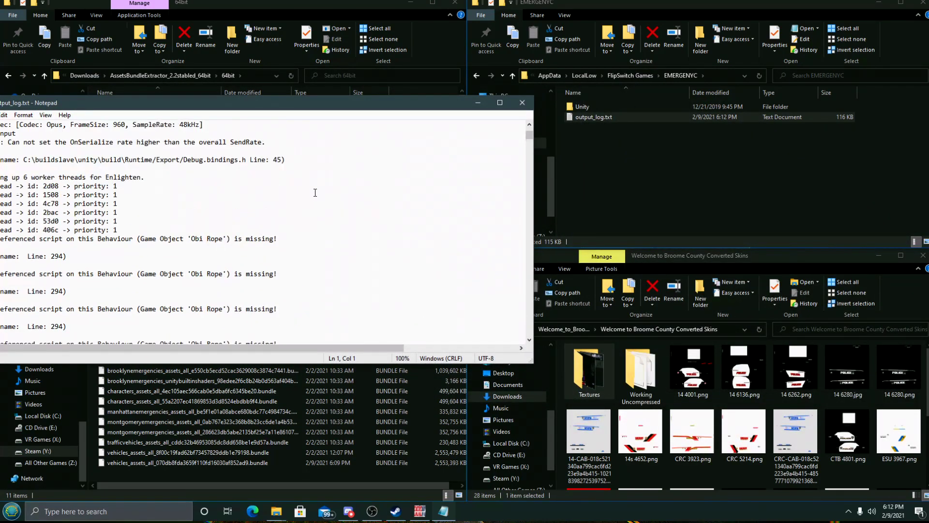
pyautogui.scroll(10, 314, 193)
pyautogui.moveTo(228, 108); pyautogui.dragTo(268, 105)
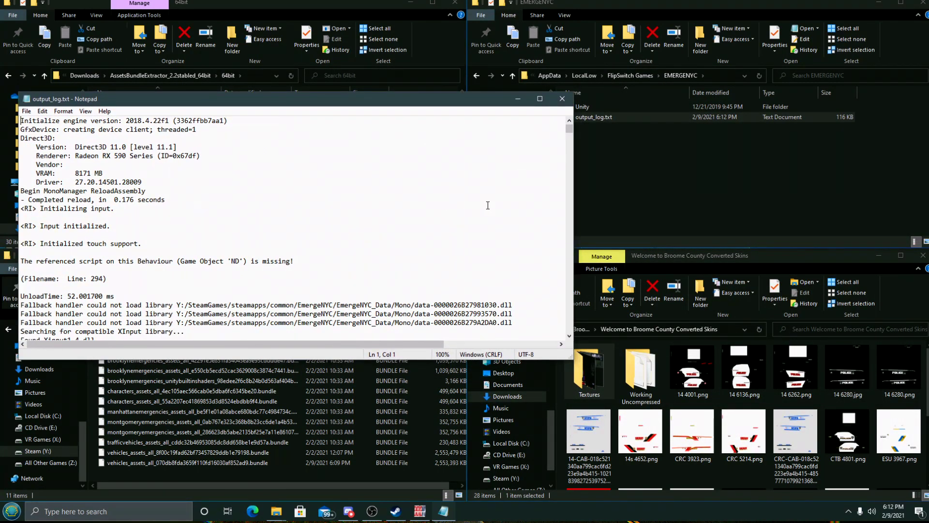
# Search the log for "CRC" and bring the CRC Mismatch entry for the vehicles bundle into view
pyautogui.hotkey('ctrl', 'f')
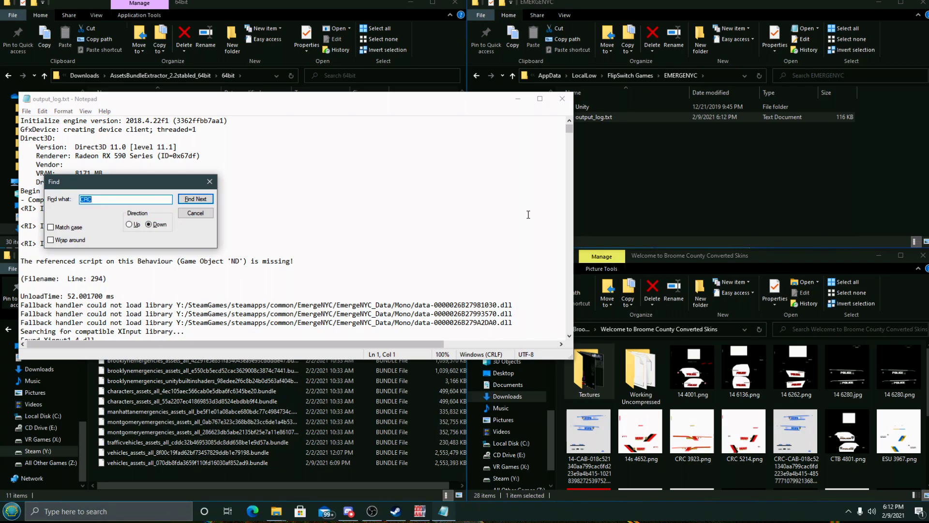
pyautogui.press('Return')
pyautogui.rightClick(528, 215)
pyautogui.click(263, 235)
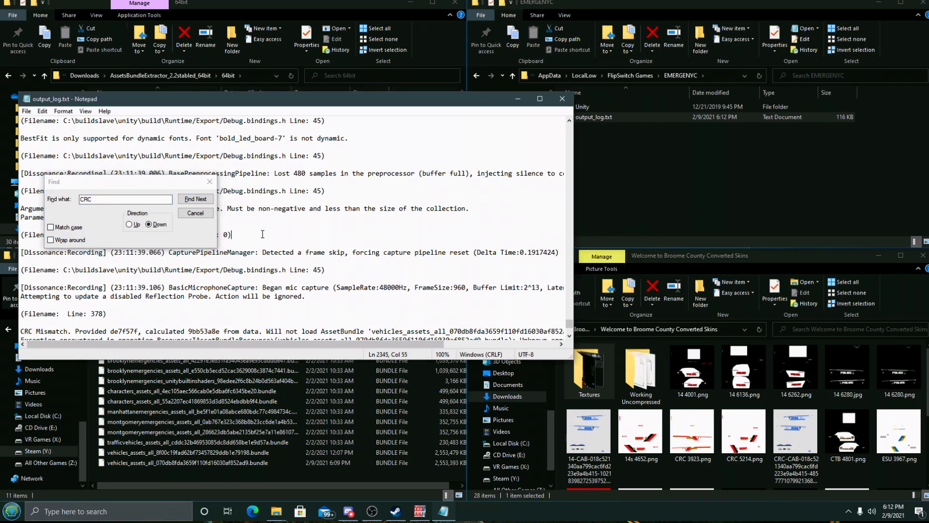
pyautogui.click(195, 213)
pyautogui.scroll(-2, 190, 311)
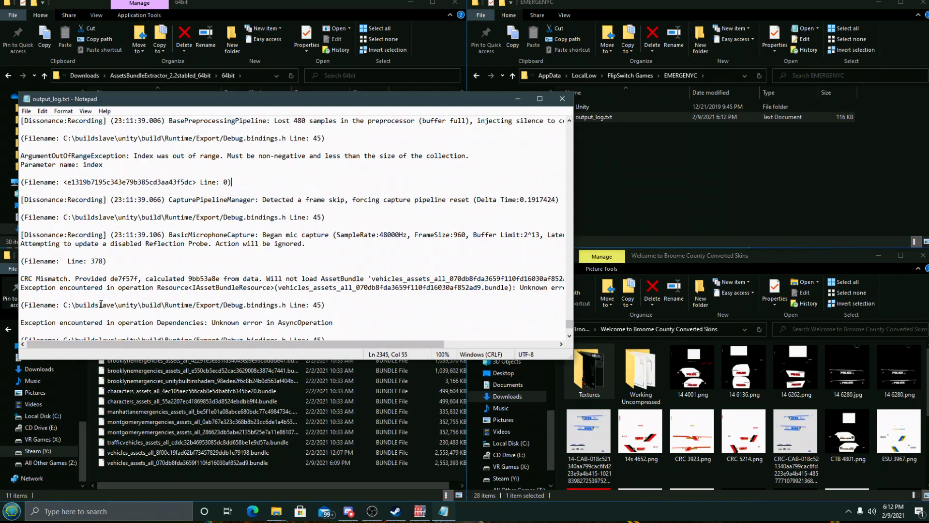
# Copy the provided CRC value de7f57f from the CRC Mismatch line and minimize the log
pyautogui.doubleClick(112, 281)
pyautogui.moveTo(185, 280); pyautogui.dragTo(222, 279)
pyautogui.click(205, 278)
pyautogui.moveTo(110, 280); pyautogui.dragTo(138, 280)
pyautogui.hotkey('ctrl', 'c')
pyautogui.click(517, 98)
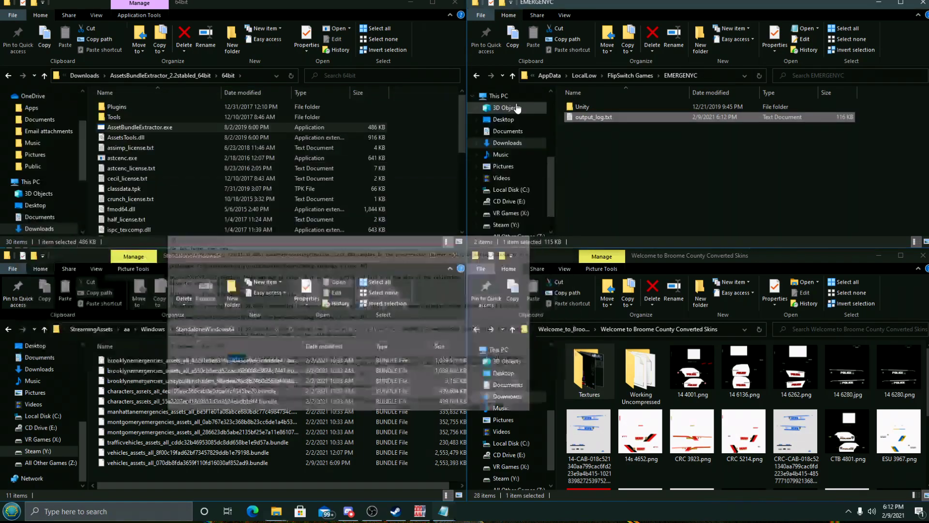
# Start Cheat Engine and open the running EMERGENYC game process, declining to load the associated EmergeNYC.ct table
pyautogui.click(13, 513)
pyautogui.write('Cheat')
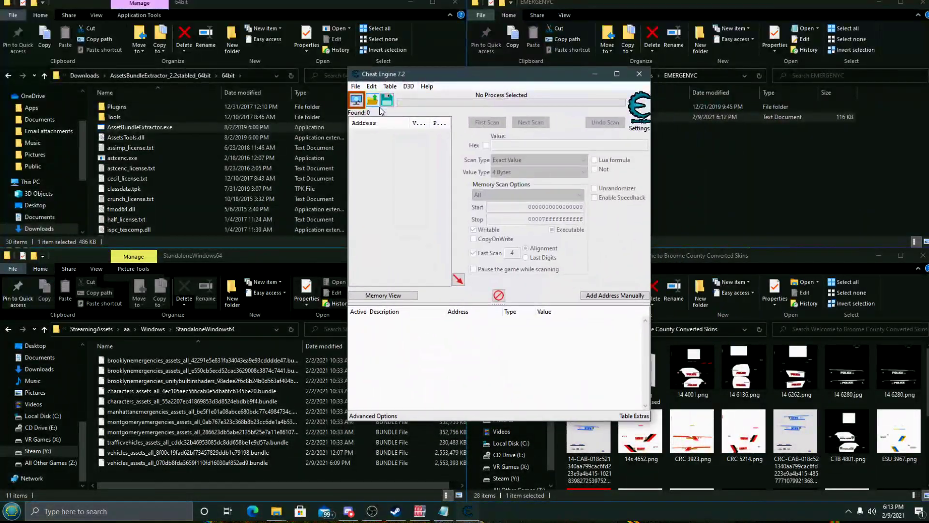
pyautogui.click(361, 101)
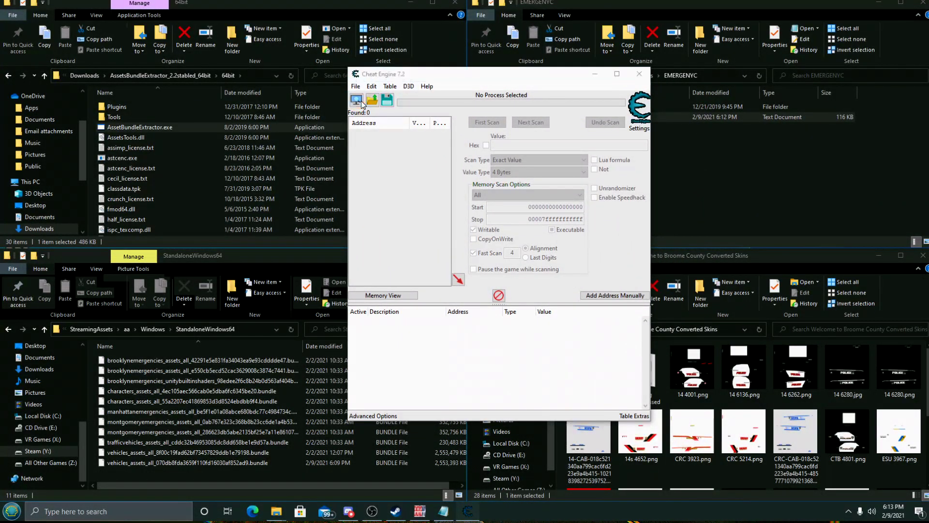
pyautogui.moveTo(520, 121); pyautogui.dragTo(425, 121)
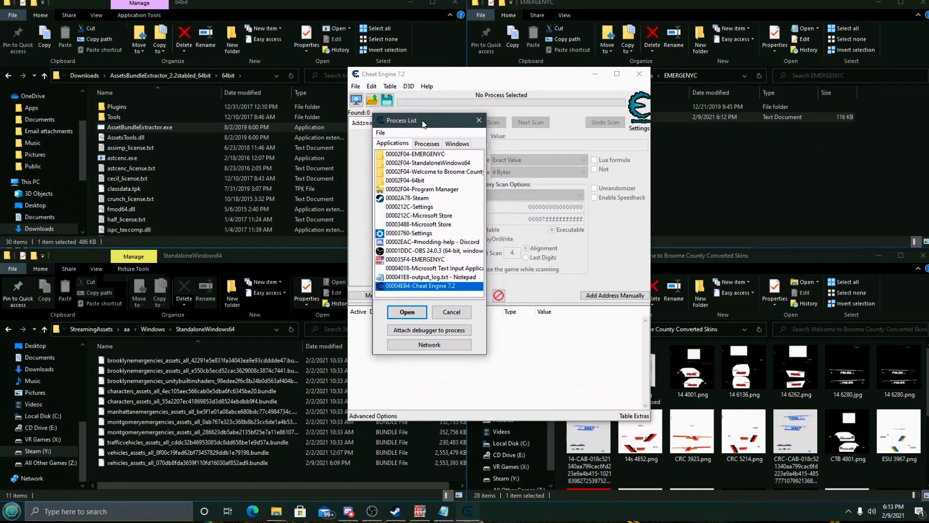
pyautogui.click(425, 260)
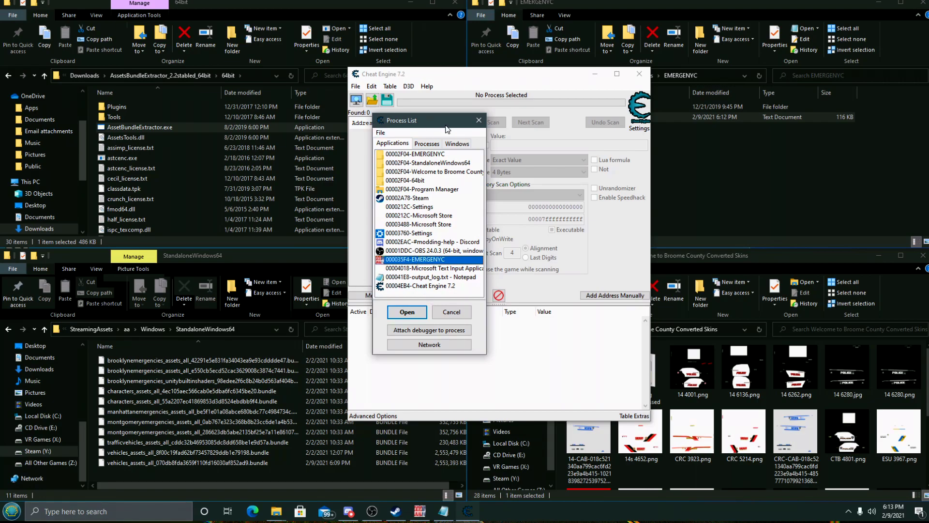
pyautogui.press('Escape')
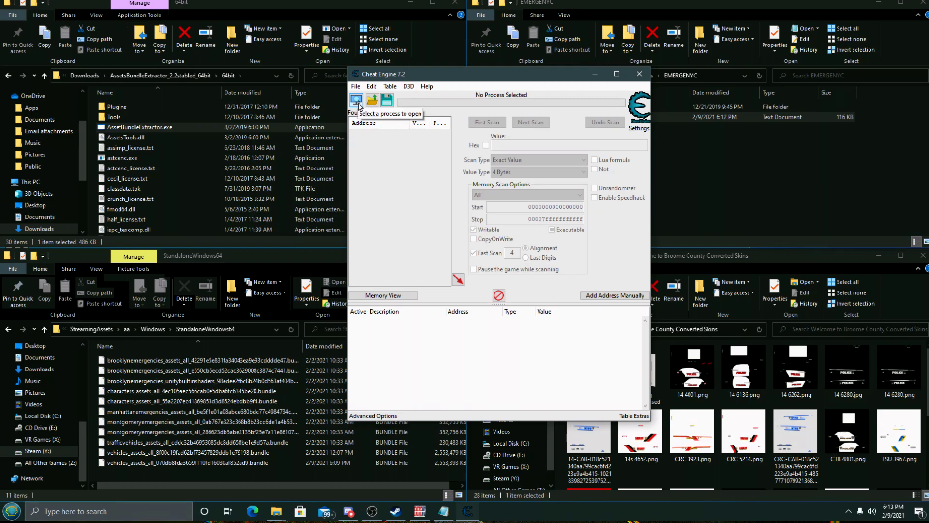
pyautogui.click(356, 100)
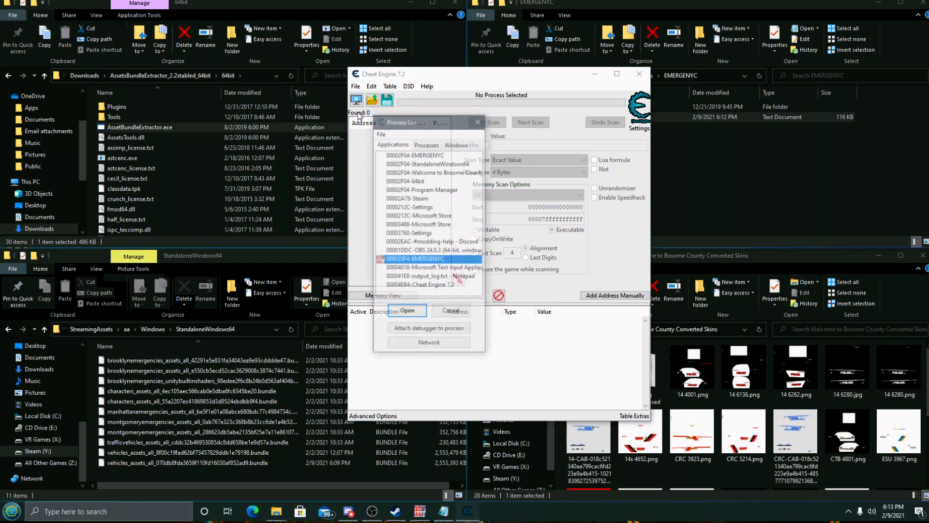
pyautogui.click(406, 312)
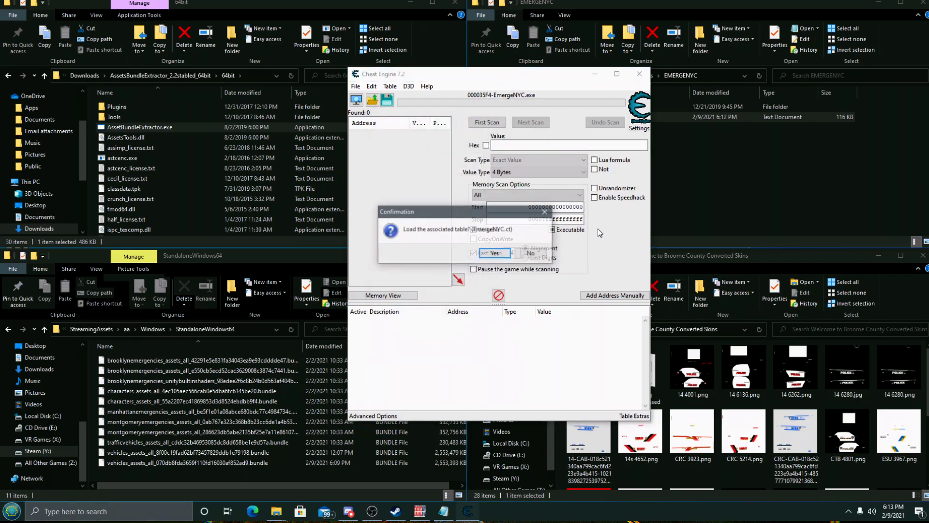
pyautogui.click(495, 253)
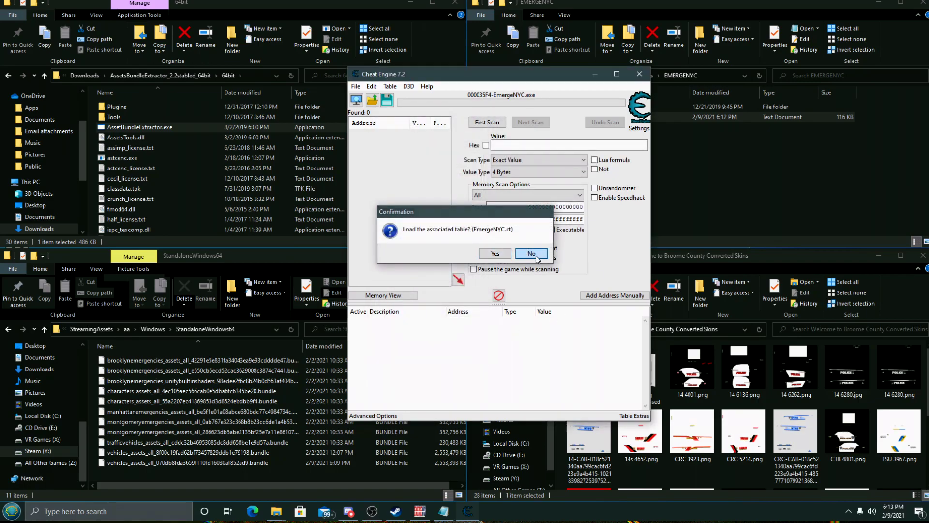
# Run a first scan of the game's memory for the copied hexadecimal value de7f57f
pyautogui.click(486, 145)
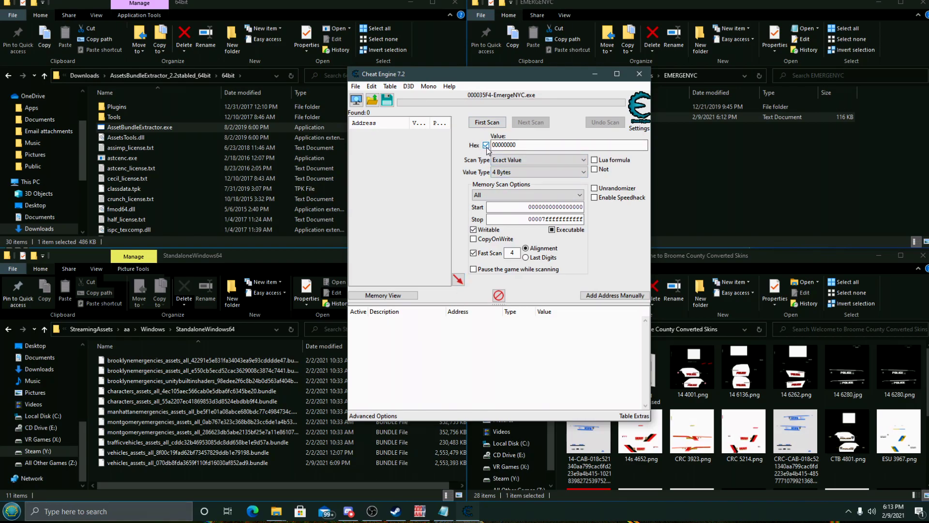
pyautogui.press('Tab')
pyautogui.hotkey('ctrl', 'v')
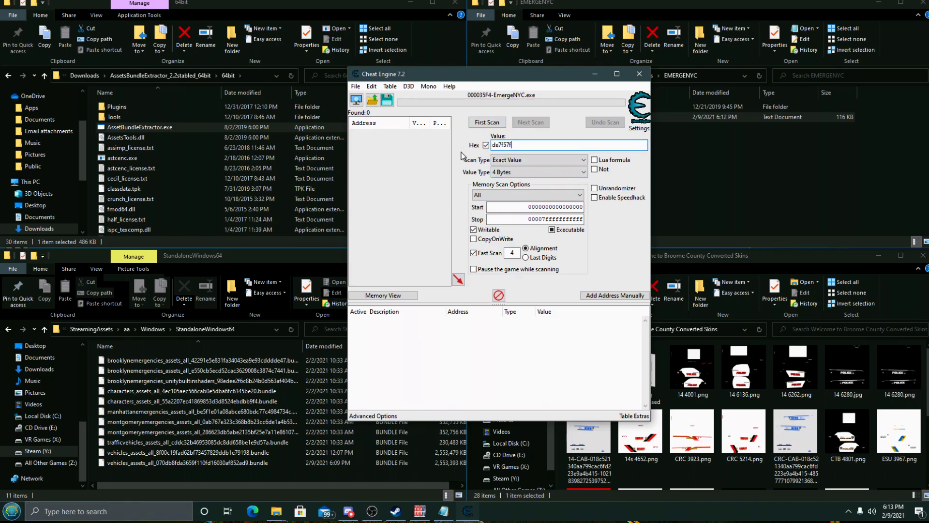
pyautogui.click(484, 124)
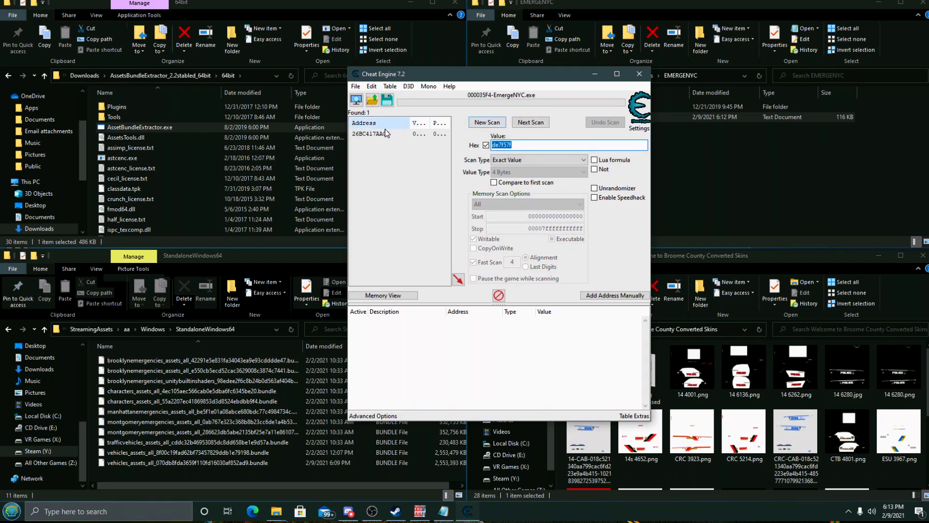
# Add the found memory address to the address list and enter 10 as its new value
pyautogui.doubleClick(382, 134)
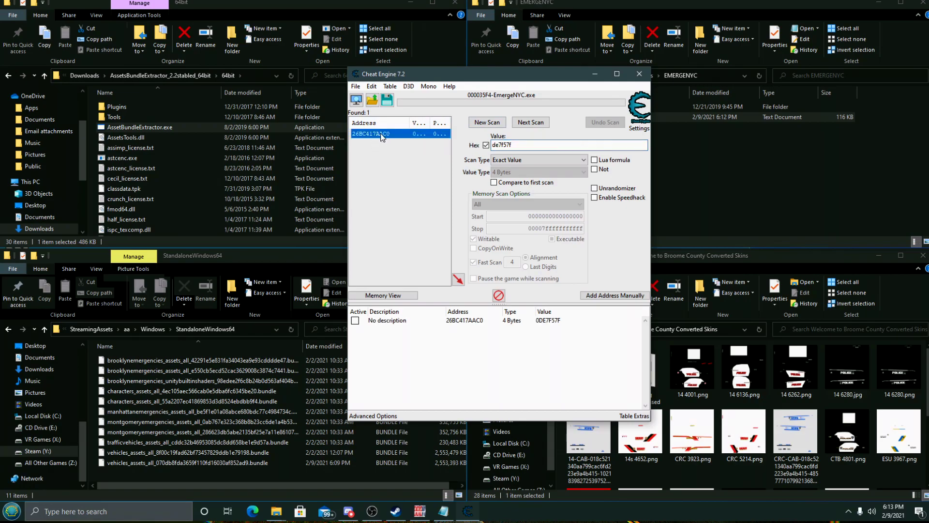
pyautogui.doubleClick(548, 321)
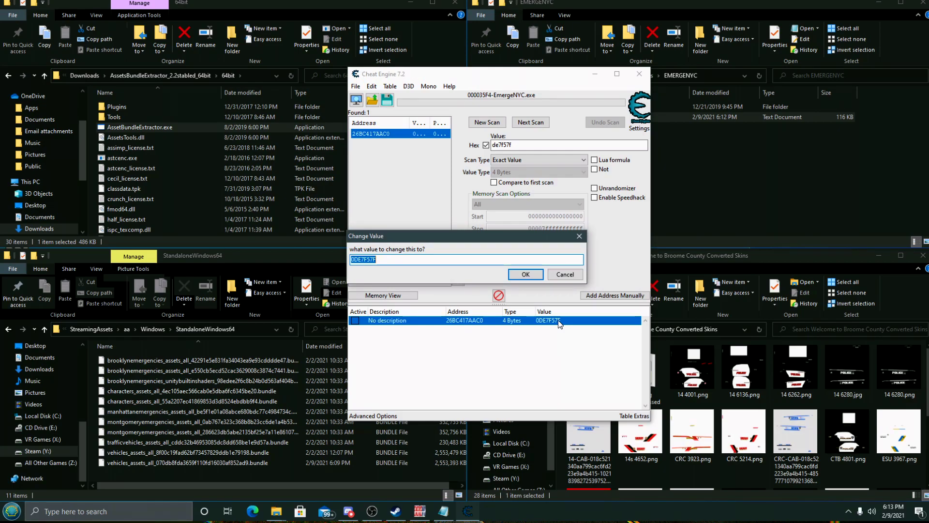
pyautogui.write('10')
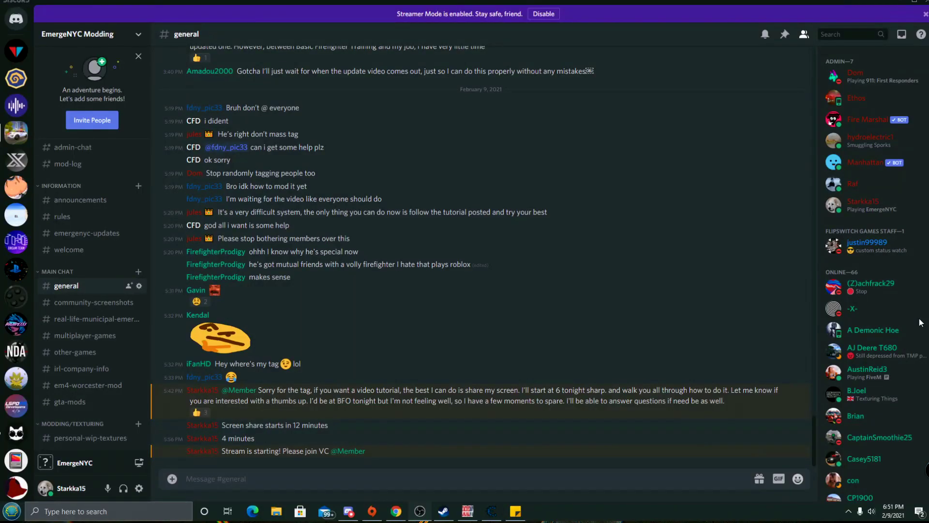
# Look over the game scene, open the game's pause menu, and bring the Cheat Engine window fully into view
pyautogui.click(491, 510)
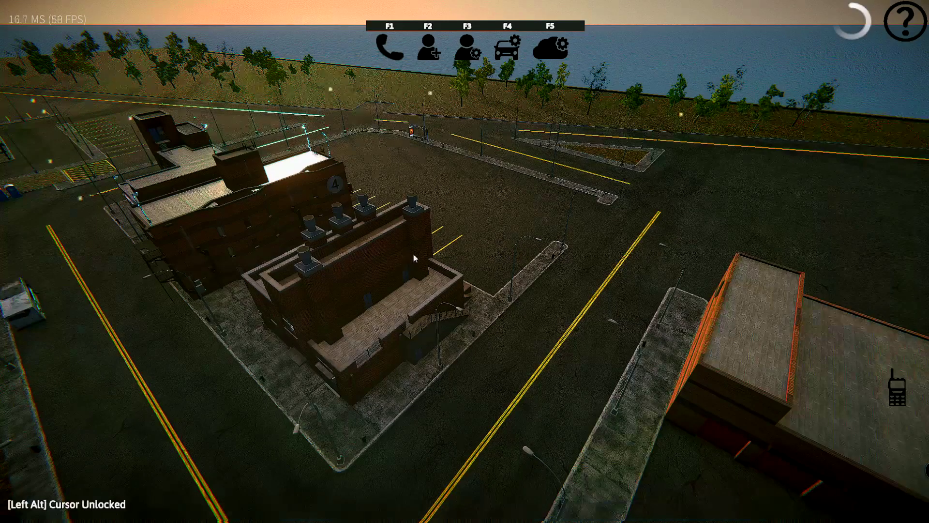
pyautogui.moveTo(413, 254); pyautogui.dragTo(373, 173, button='right')
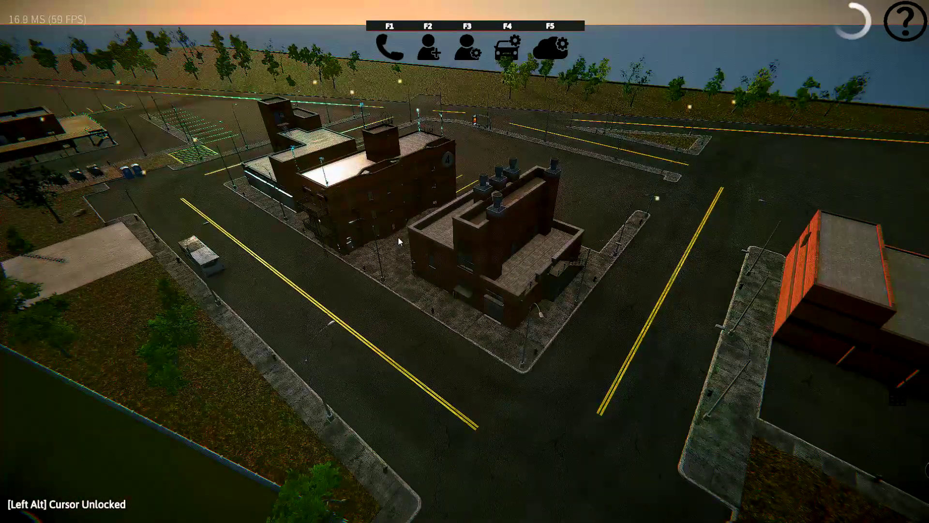
pyautogui.press('Escape')
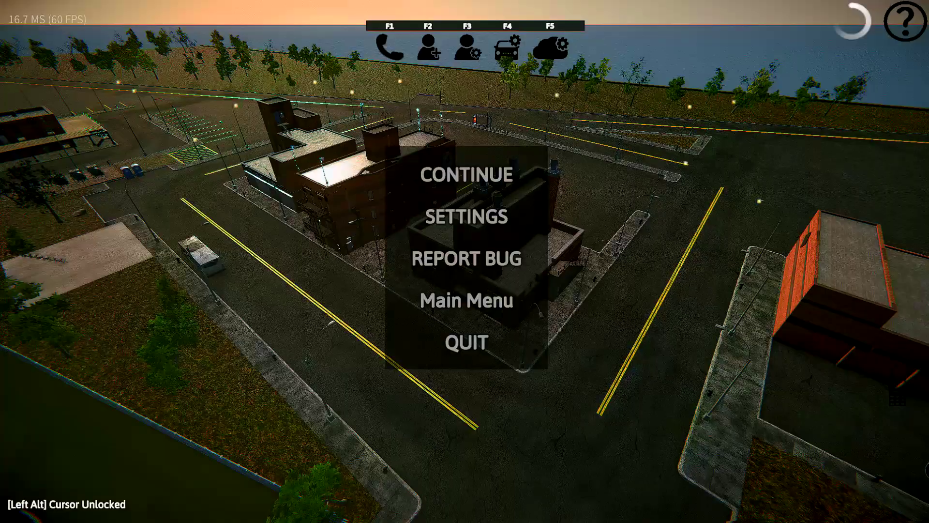
pyautogui.hotkey('alt', 'Tab')
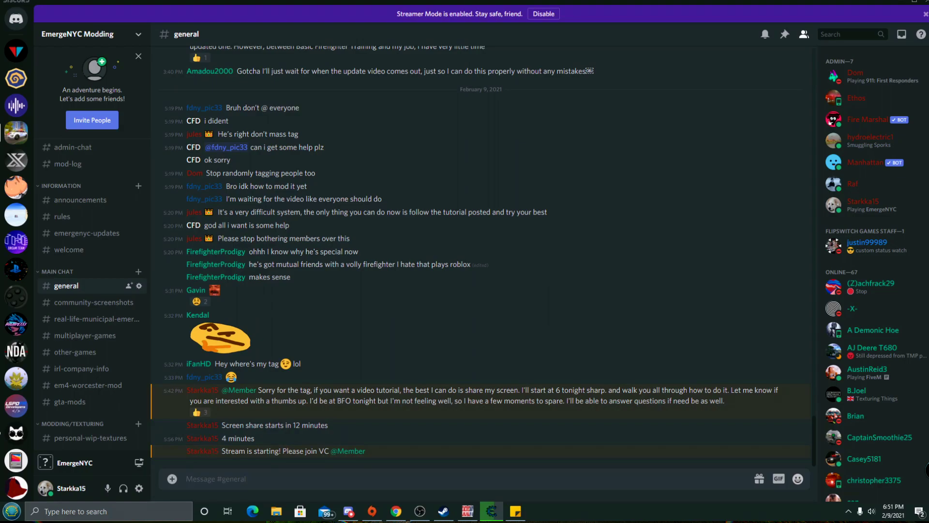
pyautogui.moveTo(928, 77); pyautogui.dragTo(615, 79)
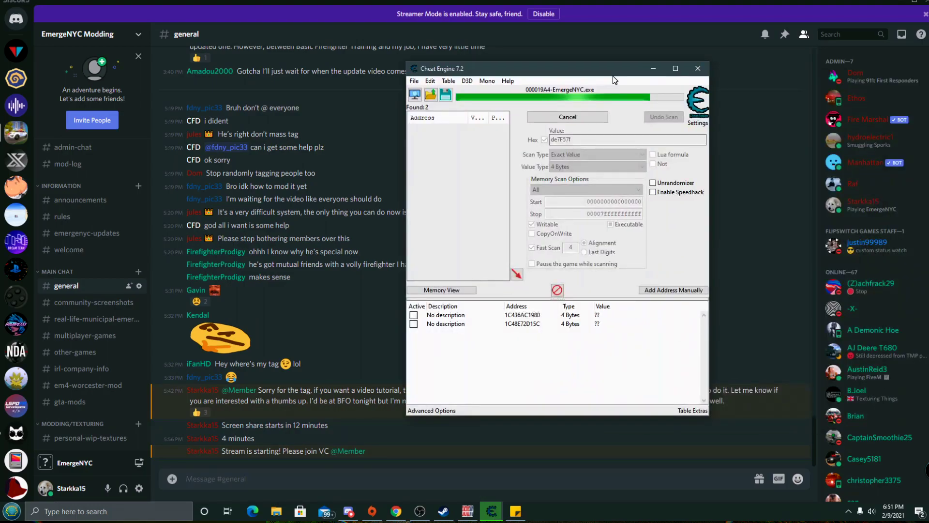
# Add both addresses found by the scan to the address list and set each one's value to 0
pyautogui.doubleClick(443, 129)
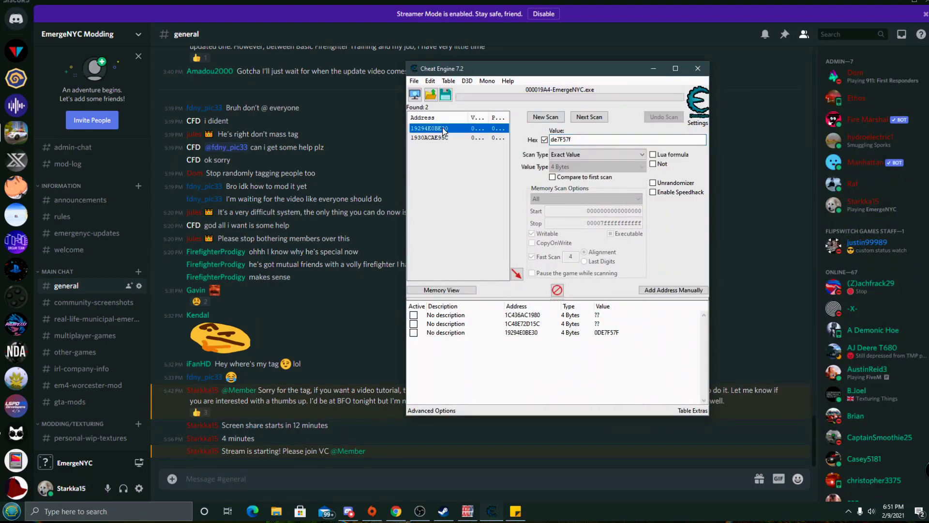
pyautogui.doubleClick(606, 332)
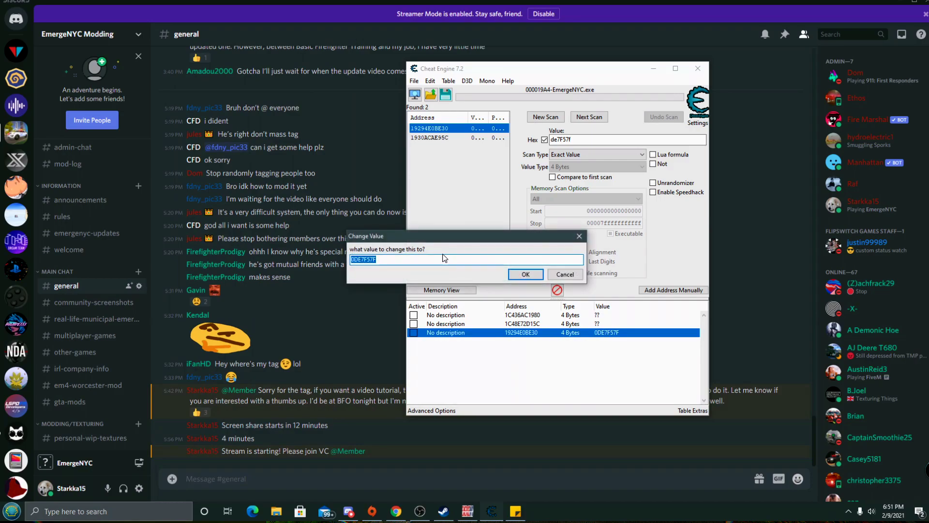
pyautogui.write('0')
pyautogui.click(526, 274)
pyautogui.doubleClick(453, 138)
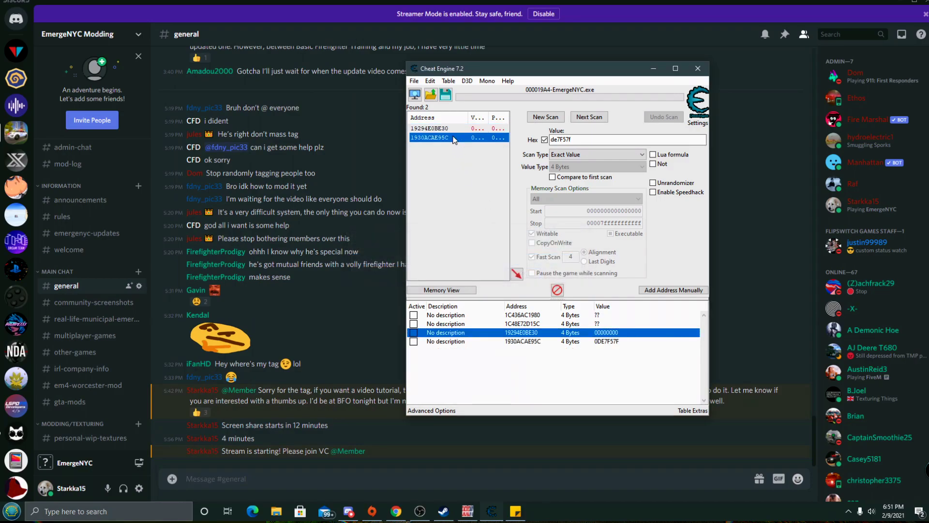
pyautogui.doubleClick(596, 341)
pyautogui.write('0')
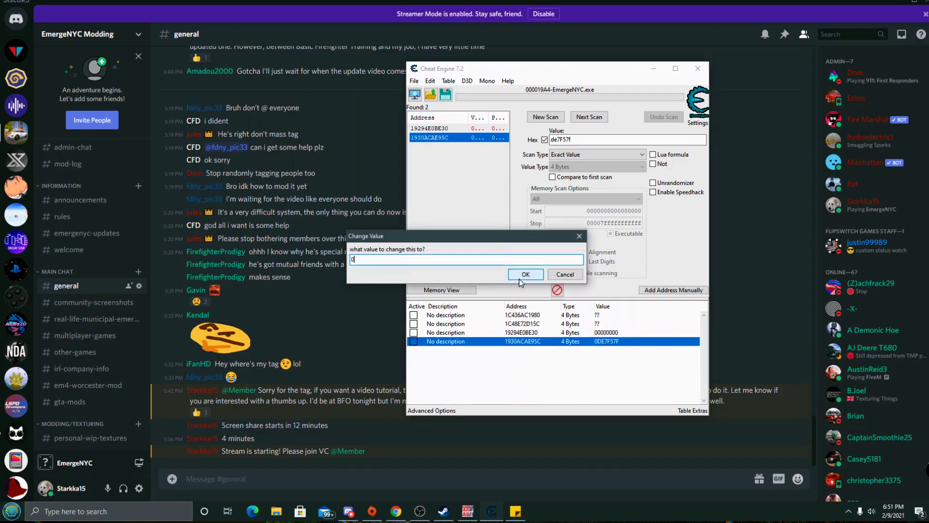
pyautogui.click(526, 274)
# Switch to EmergeNYC, resume the game and spawn a new police unit with the NYPD Fortis Tiara Victor
pyautogui.click(467, 511)
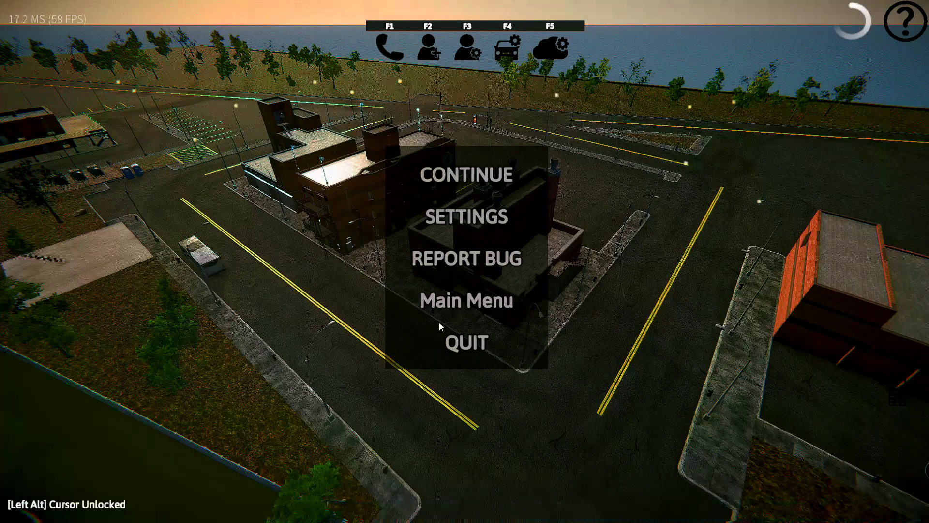
pyautogui.click(461, 175)
pyautogui.press('F2')
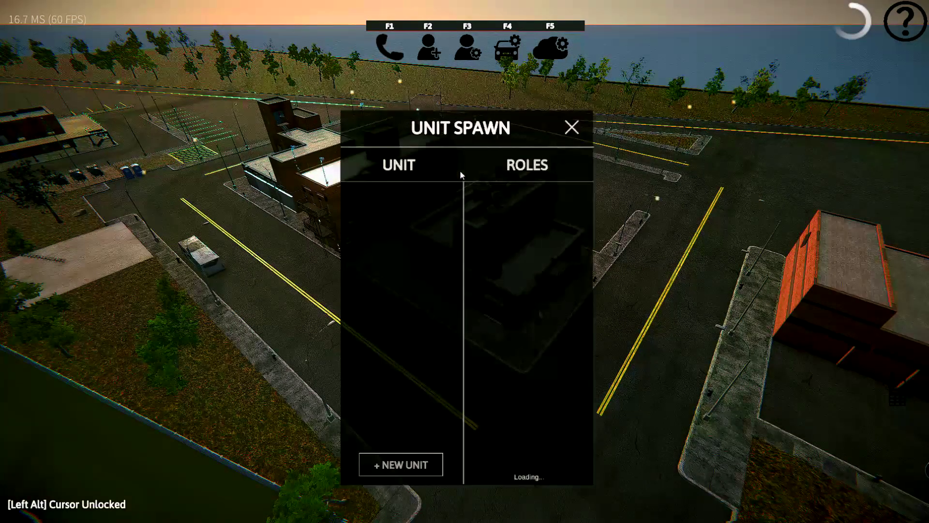
pyautogui.click(412, 464)
pyautogui.click(400, 255)
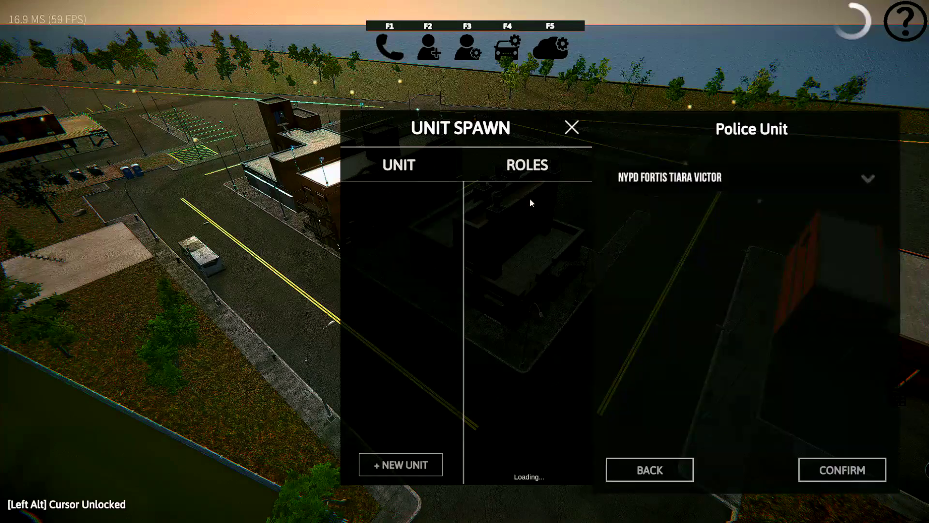
pyautogui.click(823, 469)
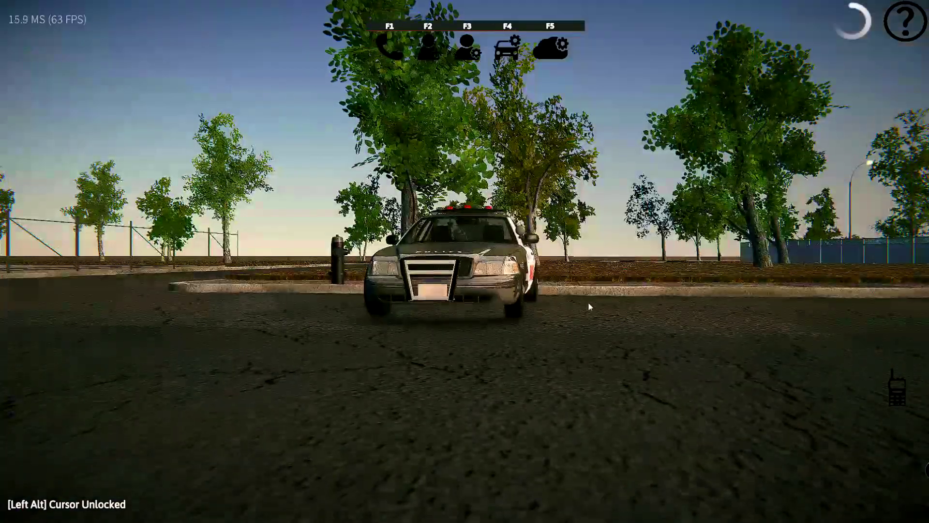
# Examine the spawned police car's skin from both sides, and open the game's pause menu
pyautogui.moveTo(588, 301); pyautogui.dragTo(329, 393, button='right')
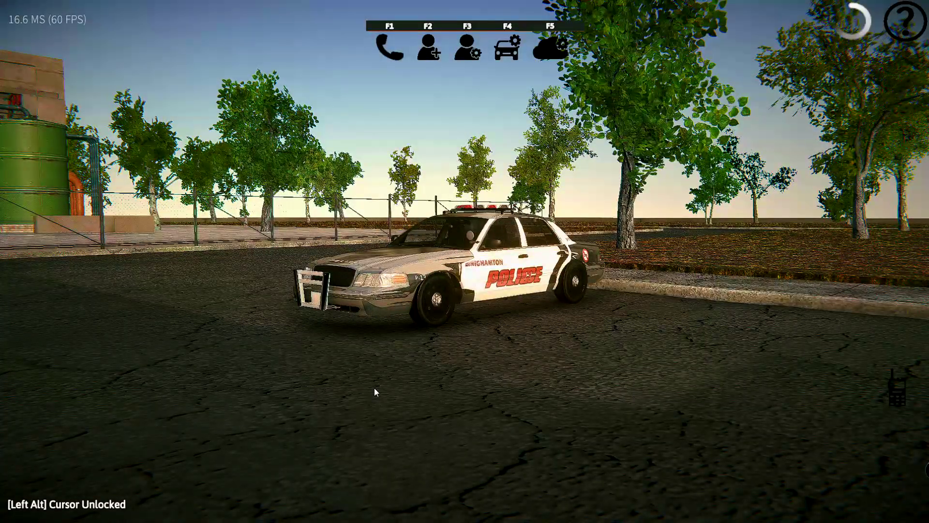
pyautogui.moveTo(481, 379); pyautogui.dragTo(709, 365, button='right')
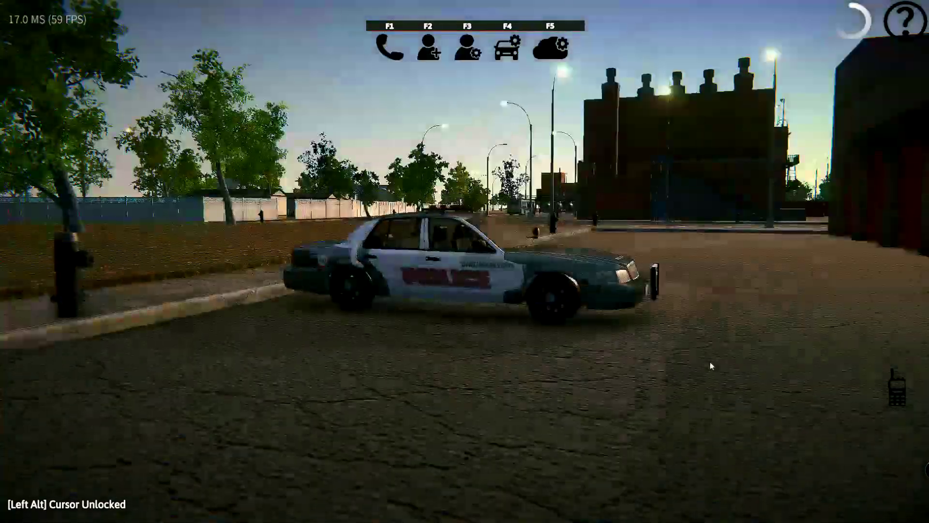
pyautogui.press('Escape')
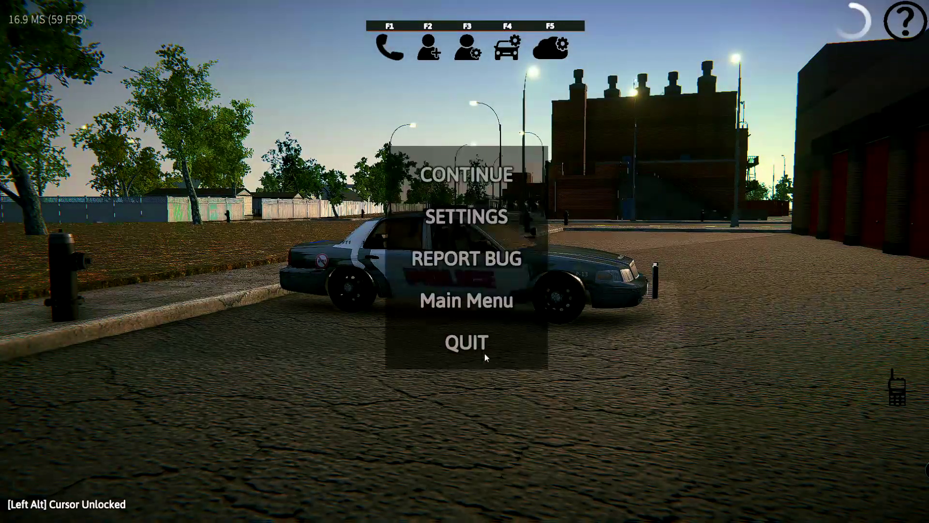